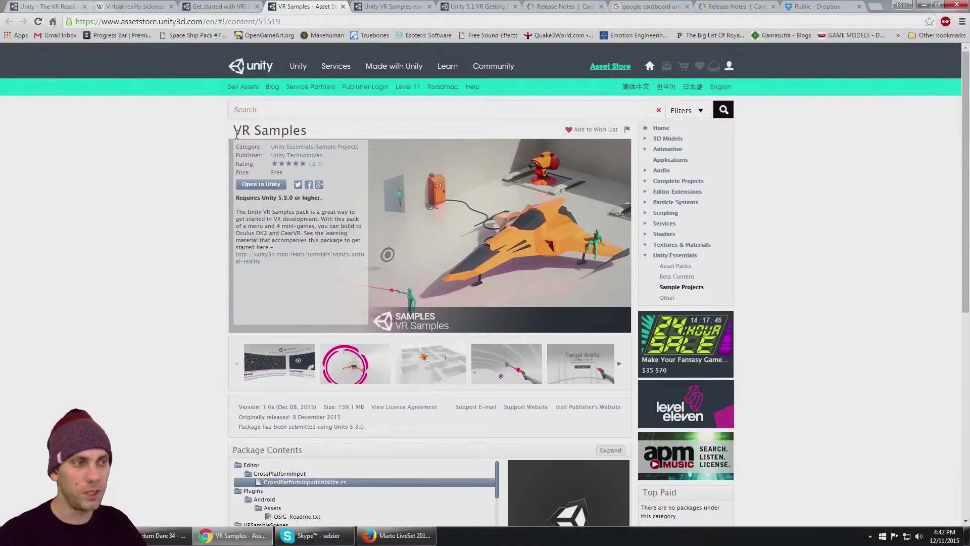
Step: Highlight the 'VR Samples' heading on the Asset Store product page
left_click_drag(236, 134, 308, 132)
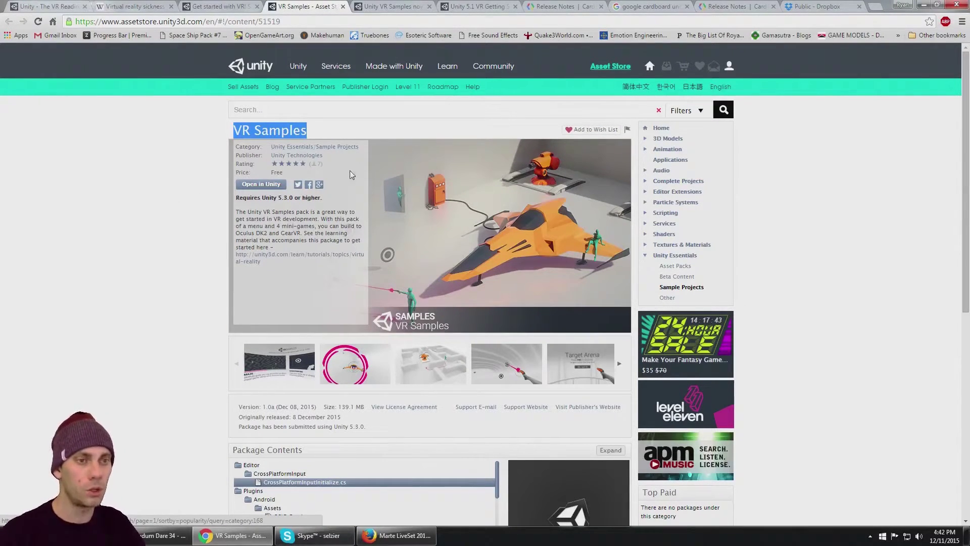
Step: Scroll through the 'Get Started with VR' blog article, then return to the VR Samples store tab
left_click(242, 7)
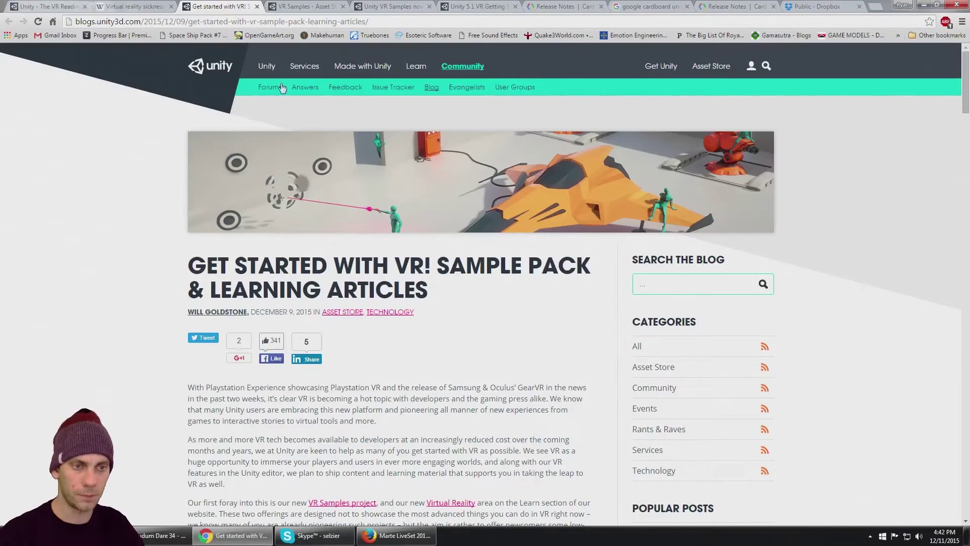
scroll(191, 211, "down", 5)
scroll(190, 211, "down", 8)
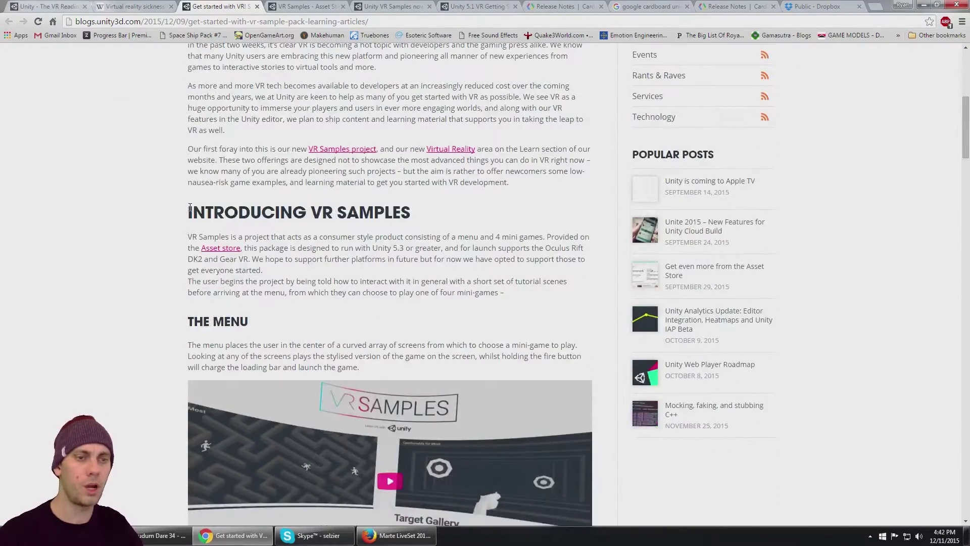
scroll(196, 235, "down", 19)
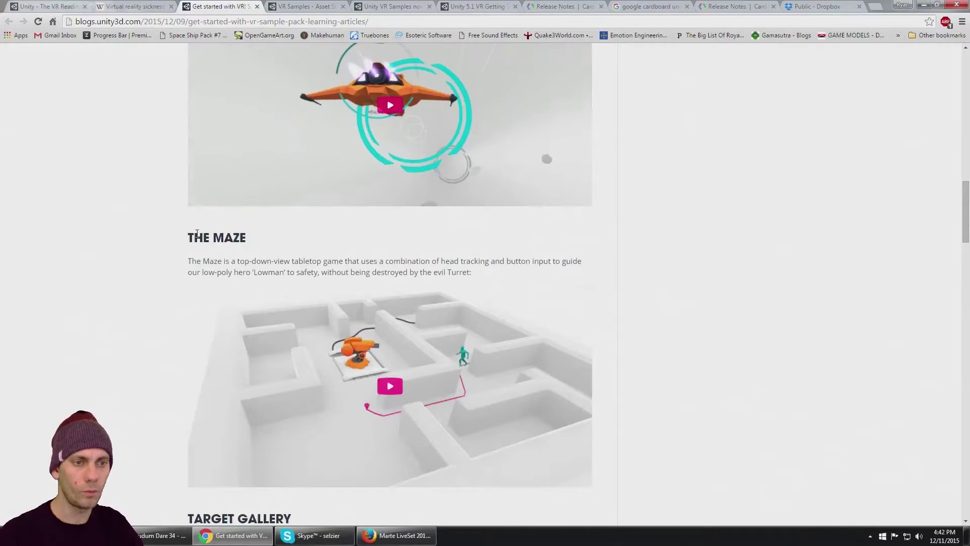
scroll(197, 236, "down", 14)
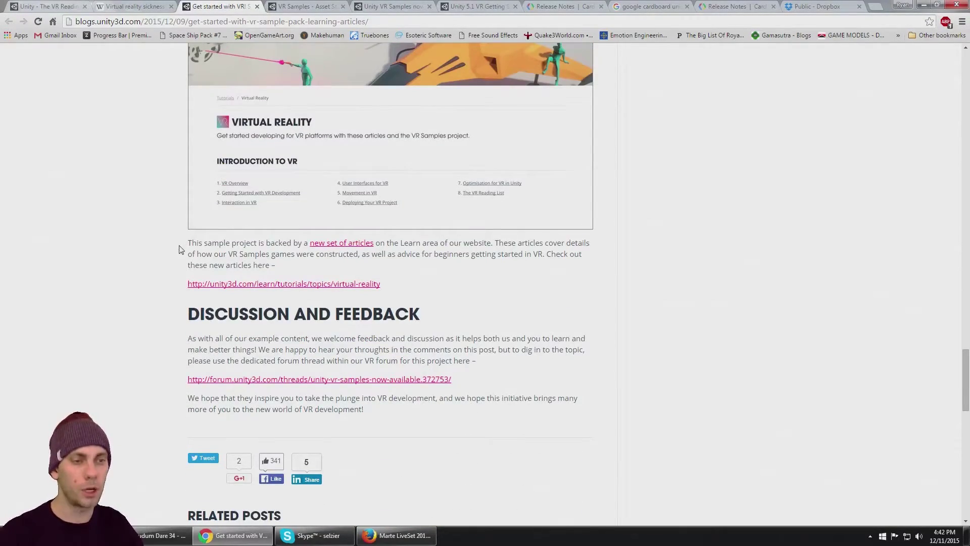
scroll(179, 249, "up", 5)
scroll(167, 312, "up", 19)
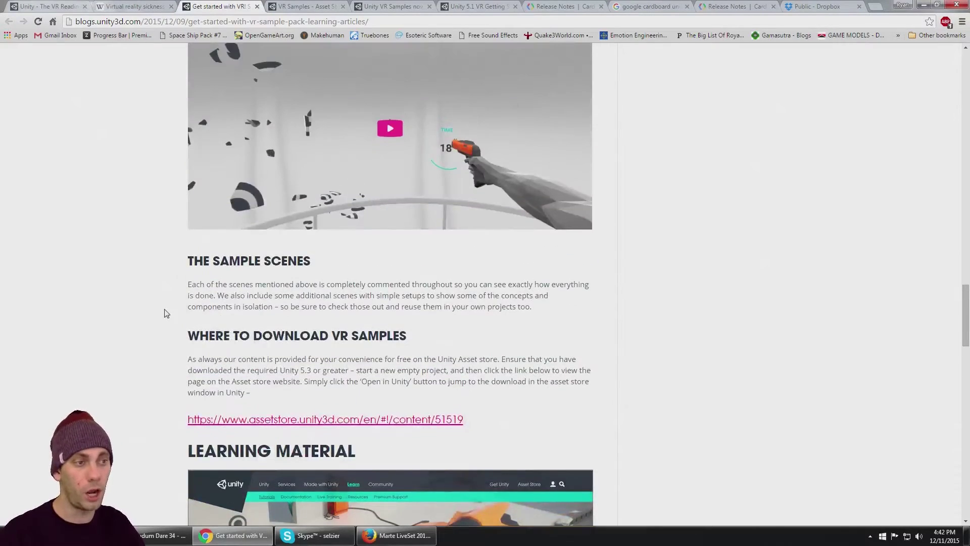
scroll(169, 313, "up", 3)
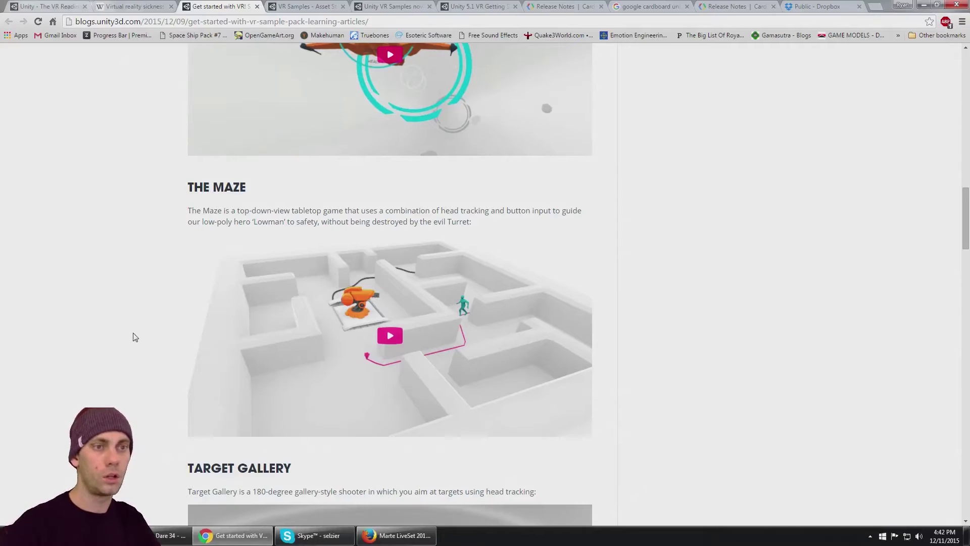
scroll(135, 337, "up", 11)
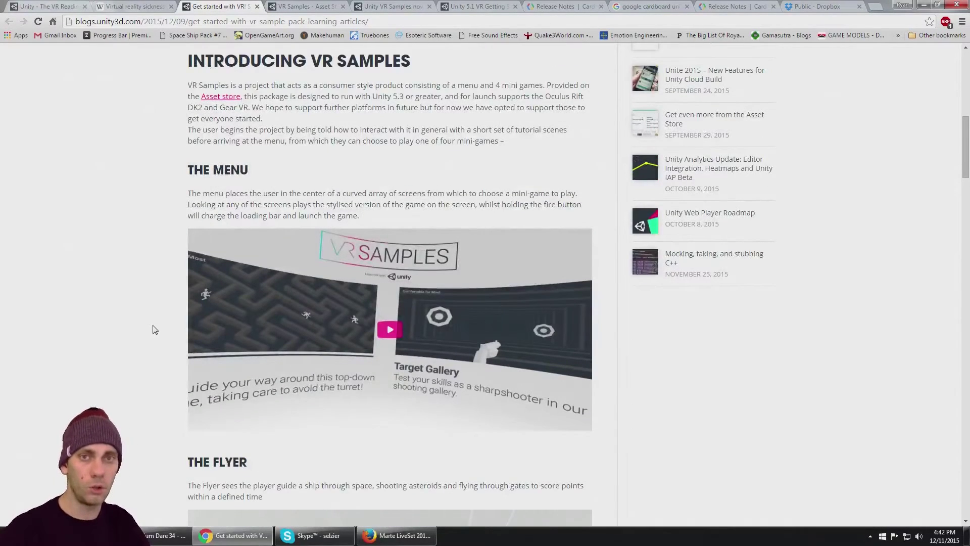
scroll(155, 330, "up", 10)
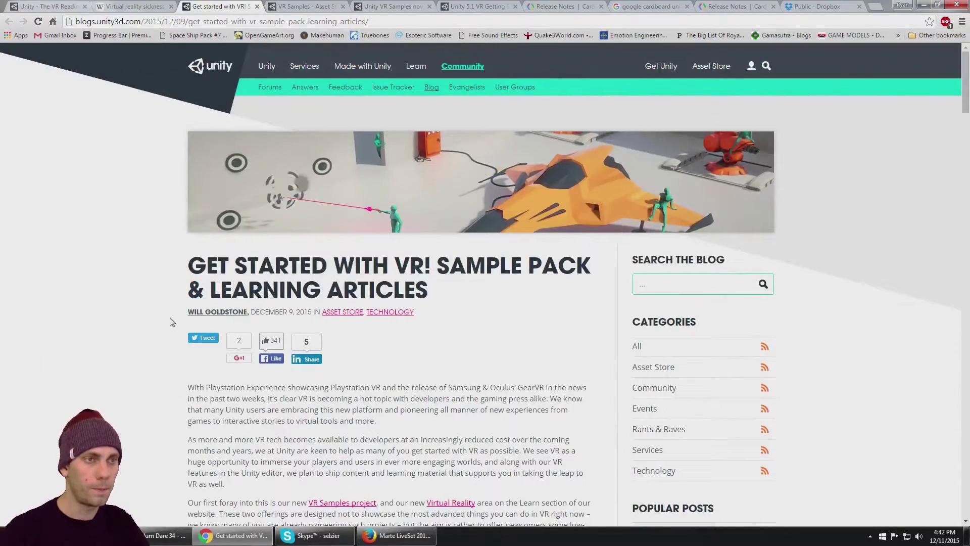
left_click(303, 10)
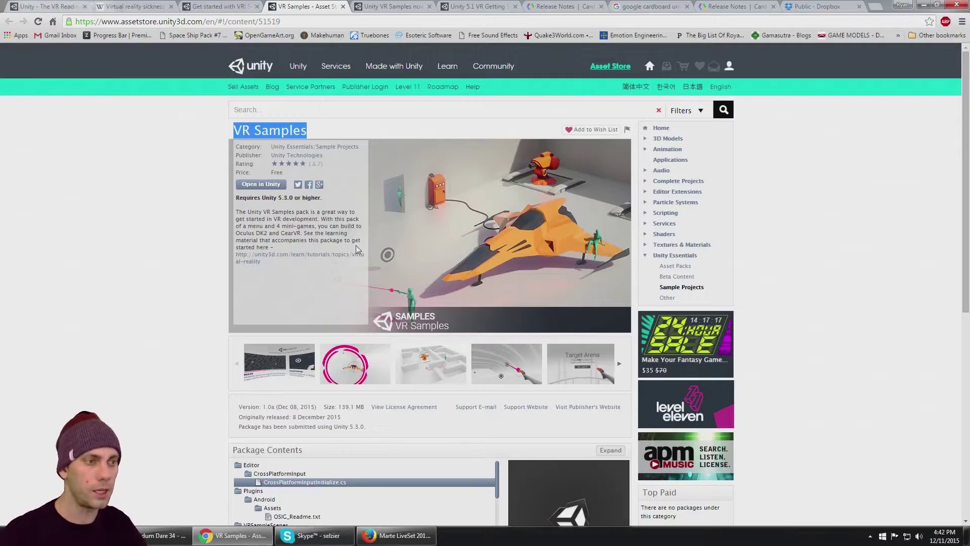
Step: Clear the highlighted 'VR Samples' title on the store page
left_click(183, 294)
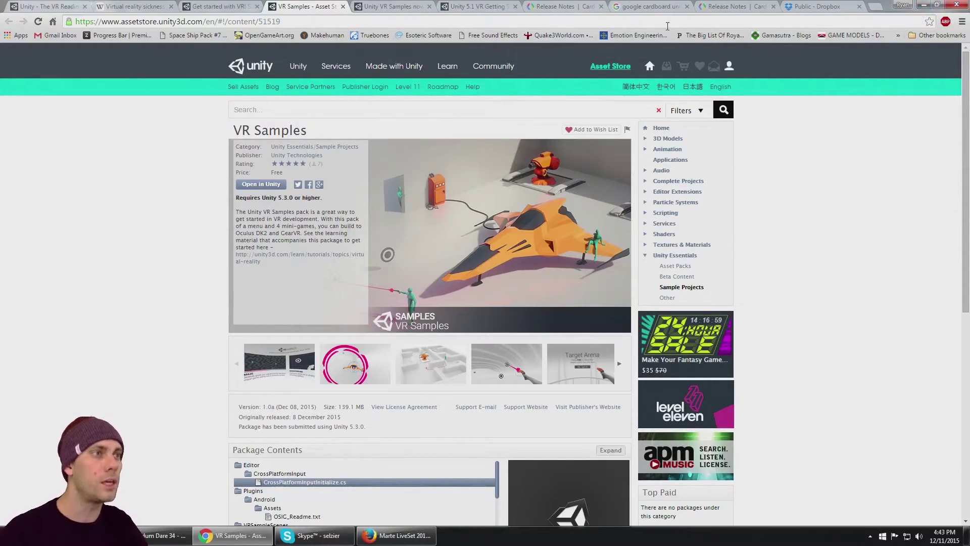
Step: Highlight the 'v0.5.2 Update' heading in the Cardboard SDK release notes, then check the other release notes tab
left_click(668, 8)
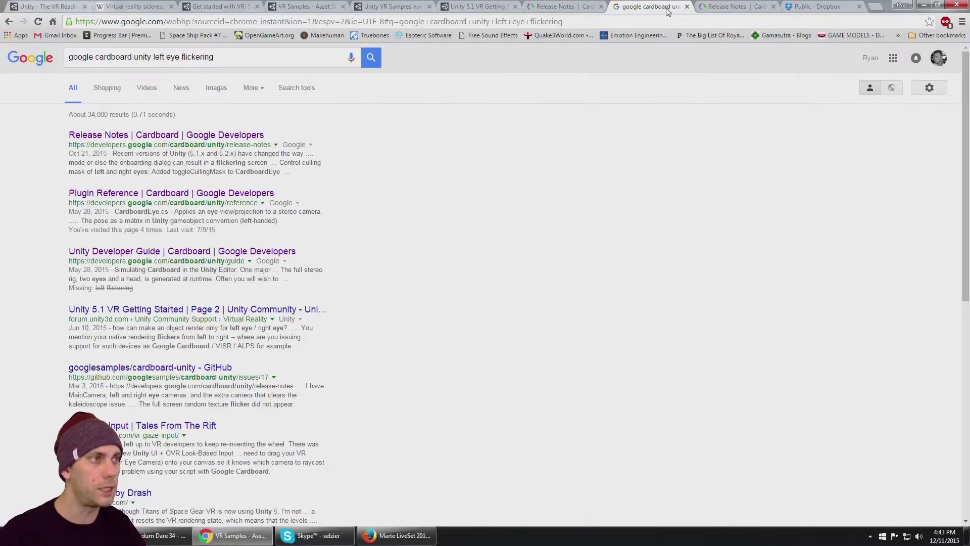
left_click(720, 9)
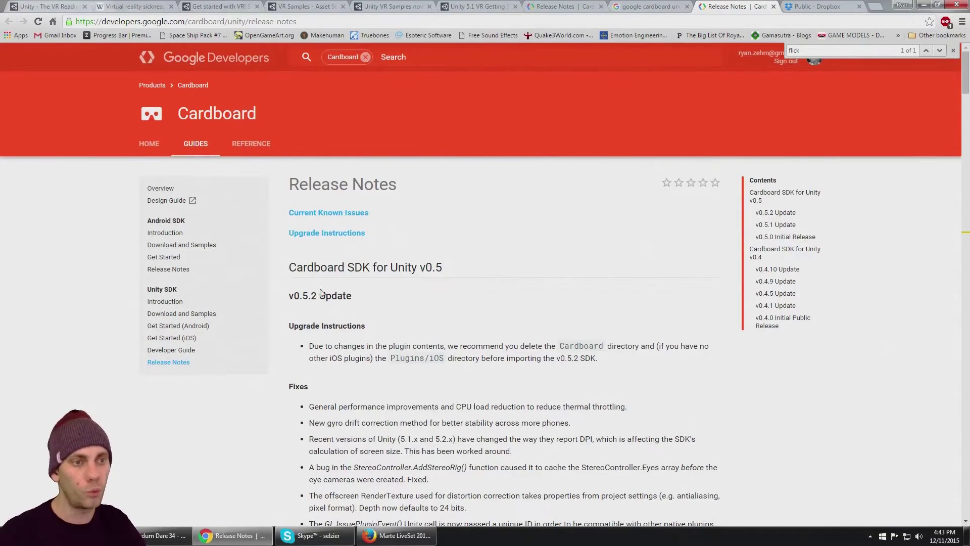
left_click_drag(322, 289, 354, 291)
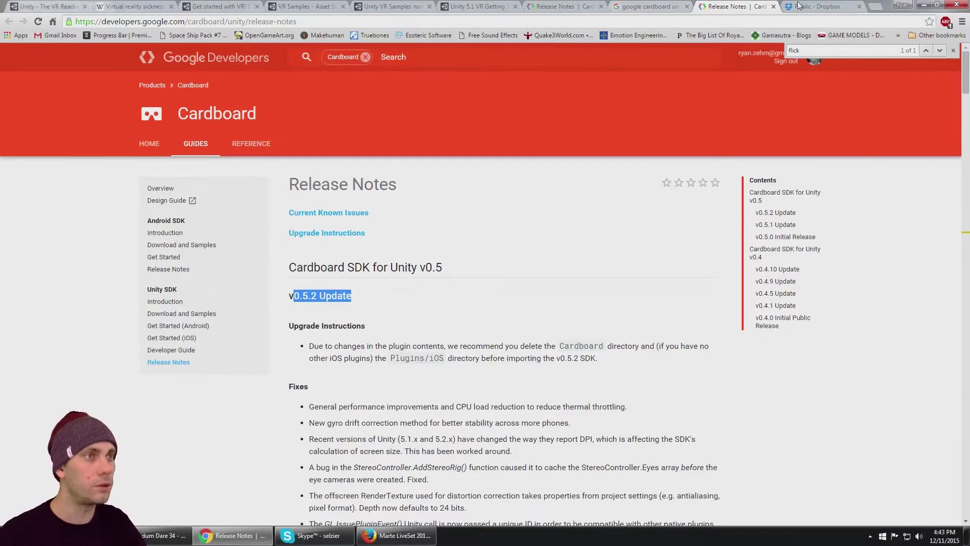
left_click(557, 7)
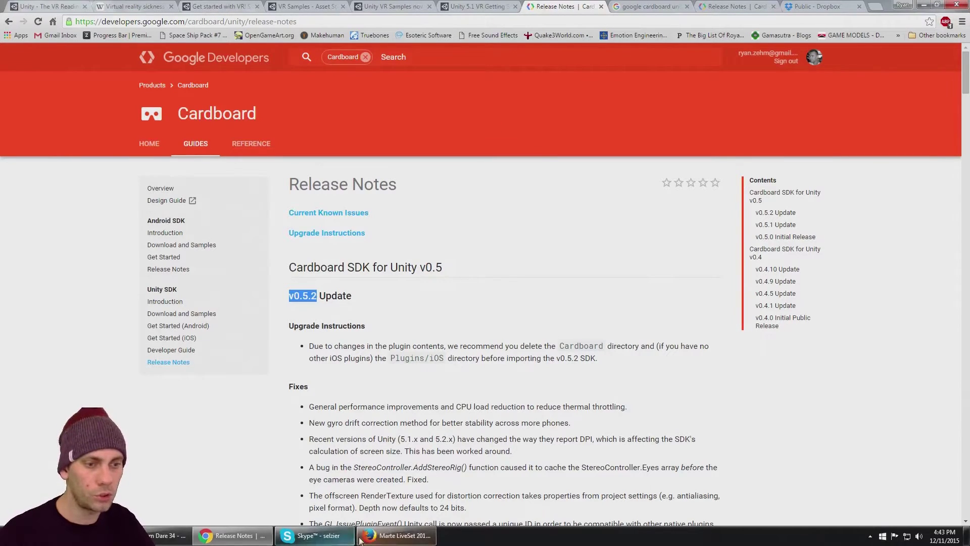
Step: Enlarge the Flyer game screenshot on the VR Samples store page, then minimize Chrome
left_click(236, 6)
left_click(305, 6)
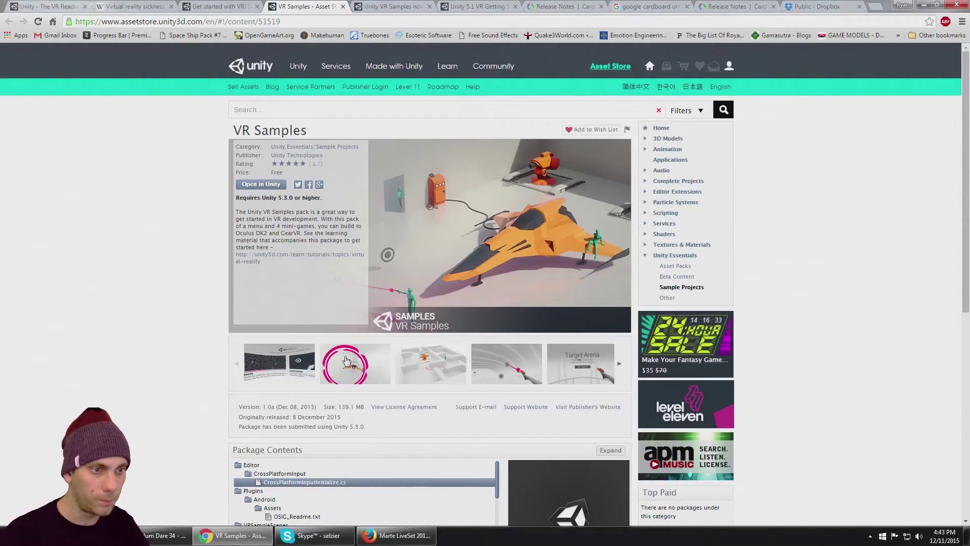
left_click(349, 359)
scroll(767, 343, "down", 3)
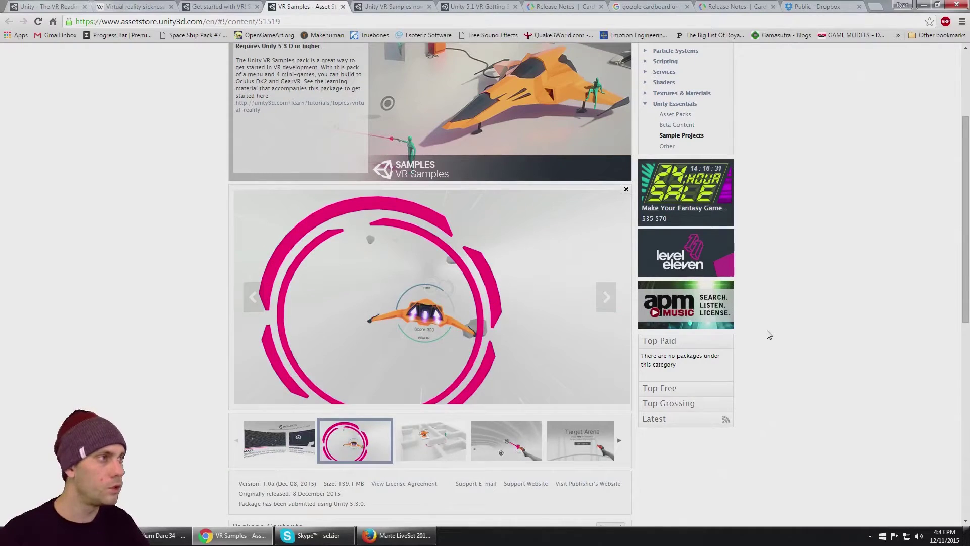
scroll(768, 335, "up", 3)
left_click(924, 5)
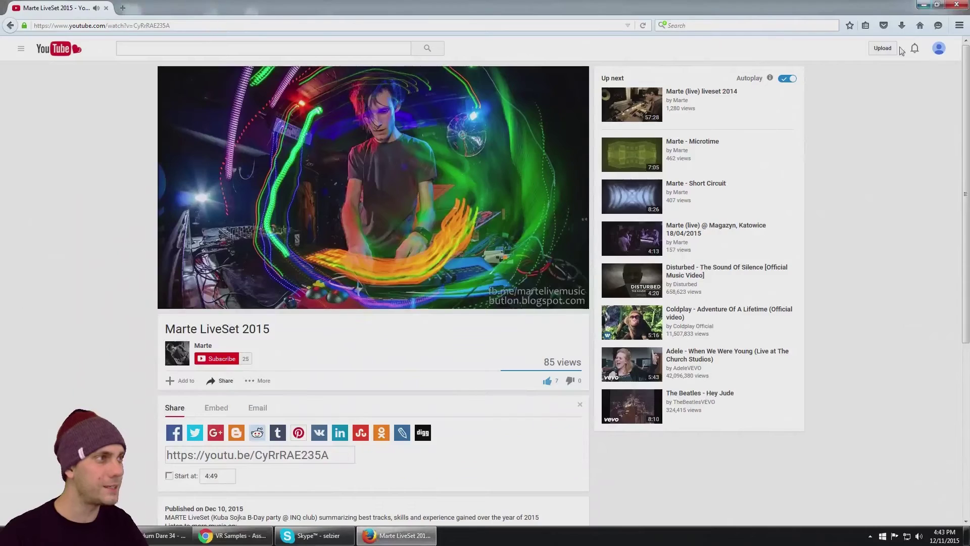
Step: Minimize the YouTube browser and launch Unity 5.3.0f4 from the desktop shortcut
left_click(927, 5)
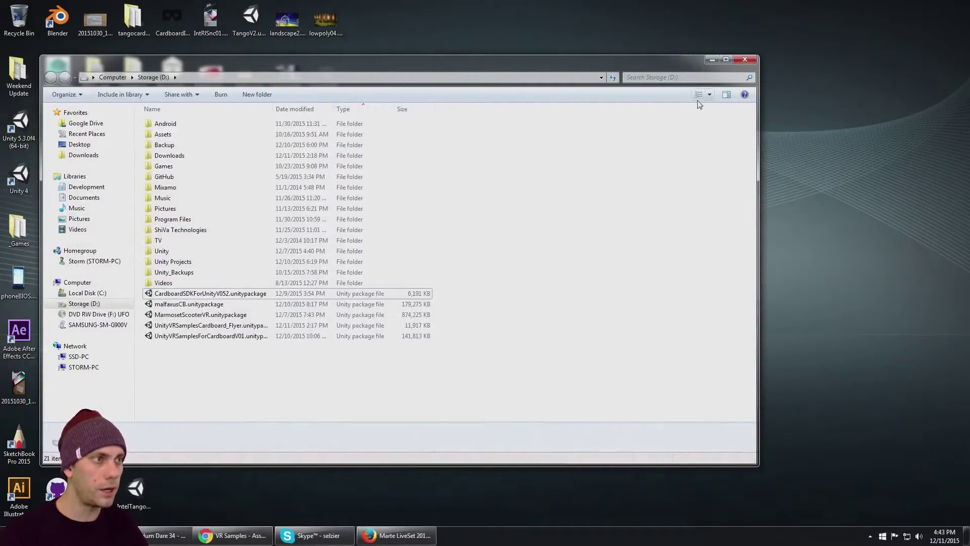
double_click(20, 129)
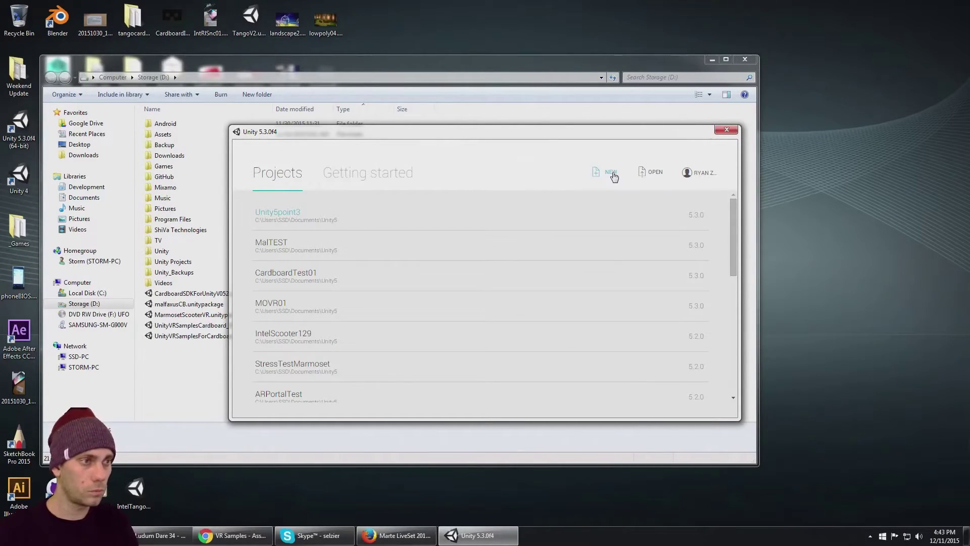
Step: Create a new 3D project named UnitySamplesFlyerCB
left_click(611, 173)
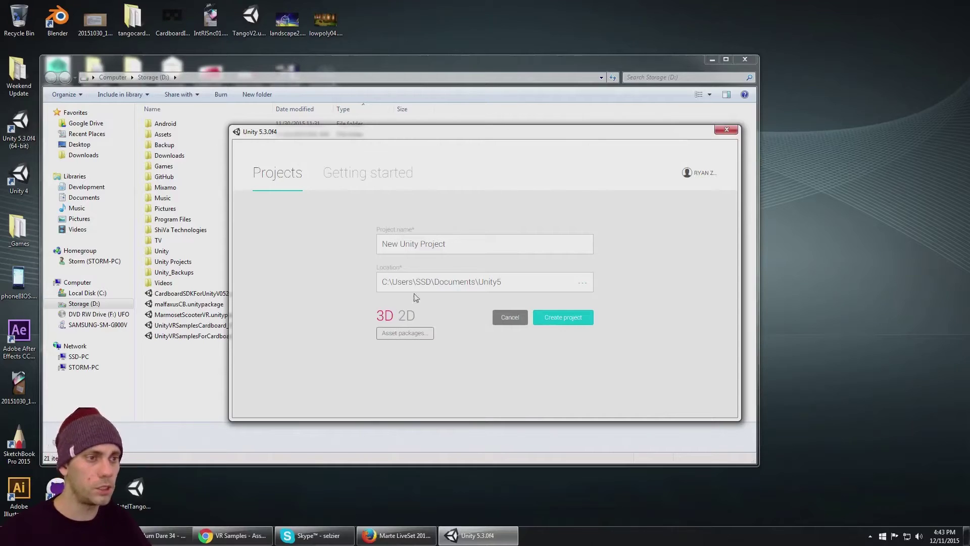
triple_click(454, 249)
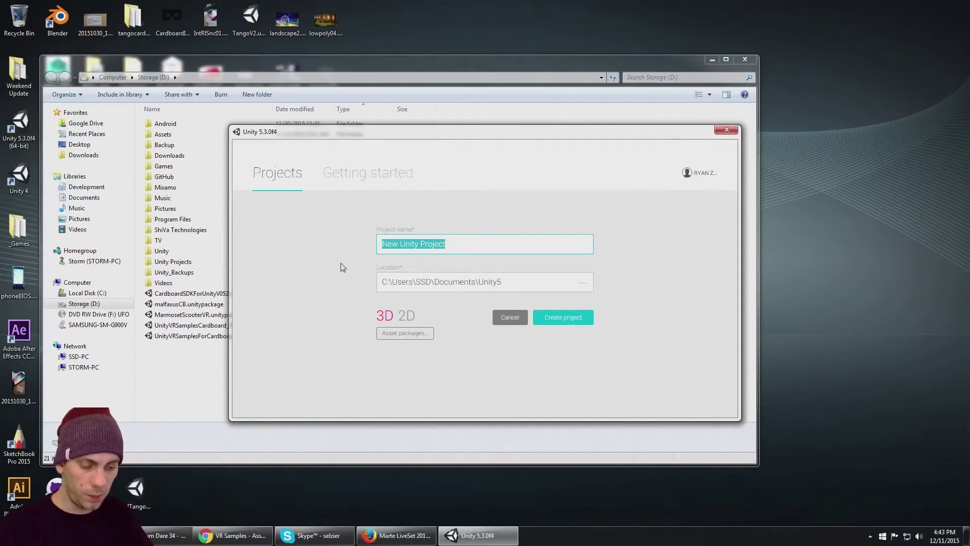
type("UnitySamples")
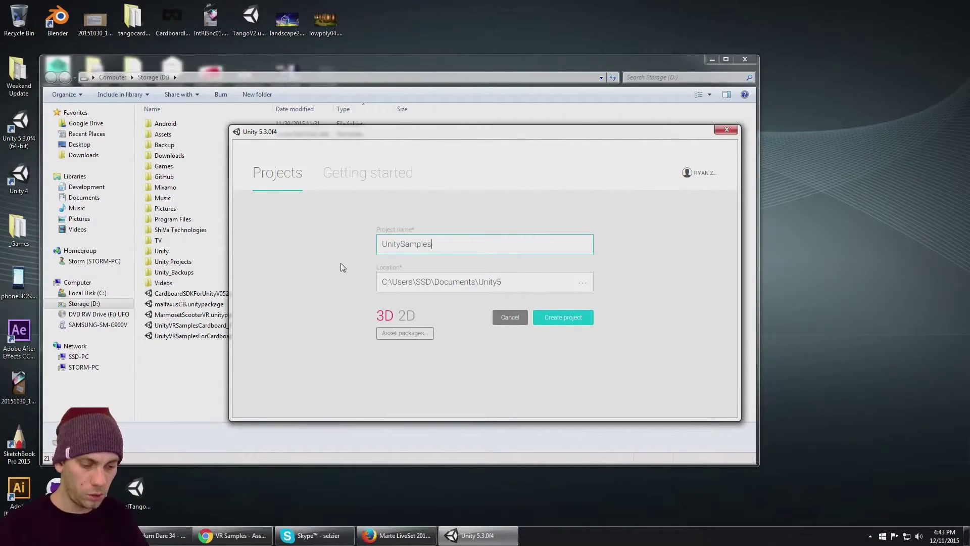
type("FlyerCB")
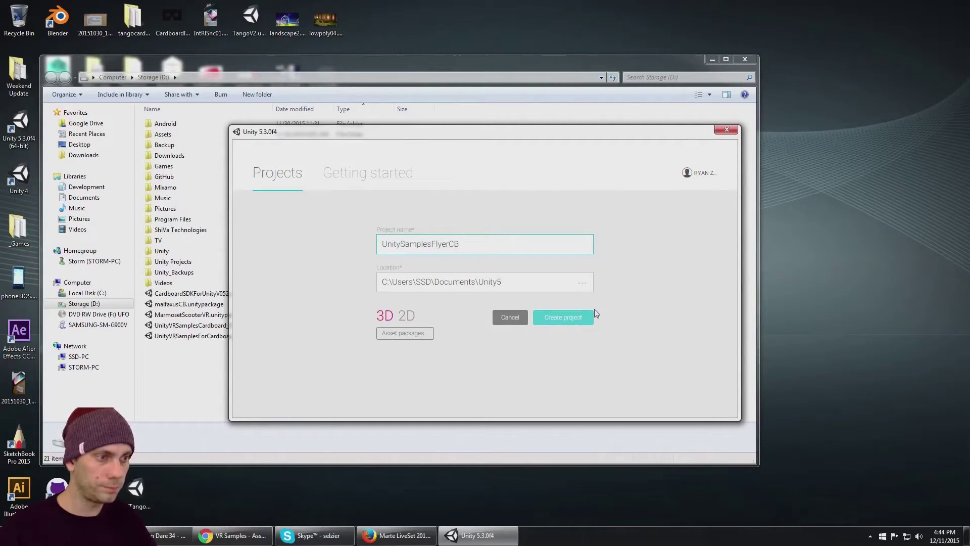
left_click(573, 319)
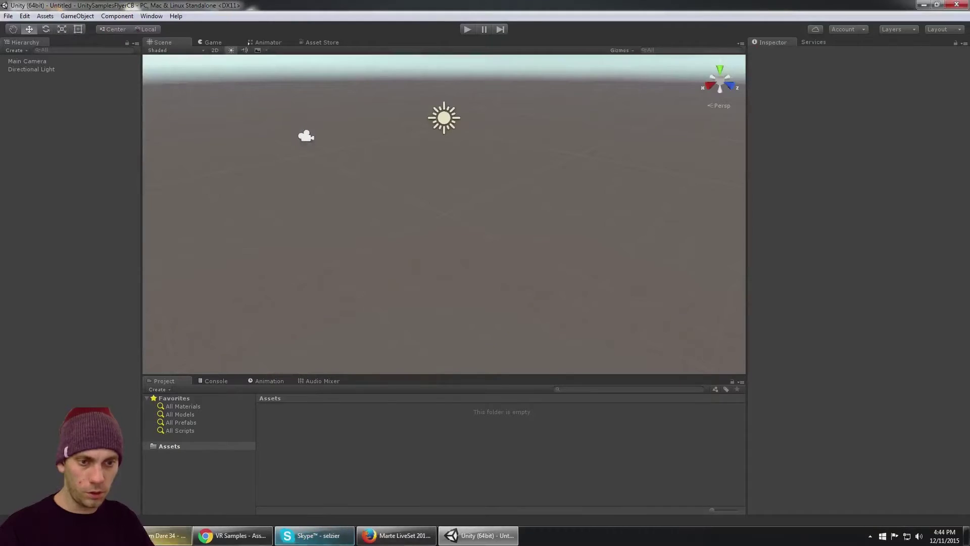
Step: Import all assets of UnityVRSamplesCardboard_Flyer.unitypackage from the Storage (D:) folder
key("alt+Tab")
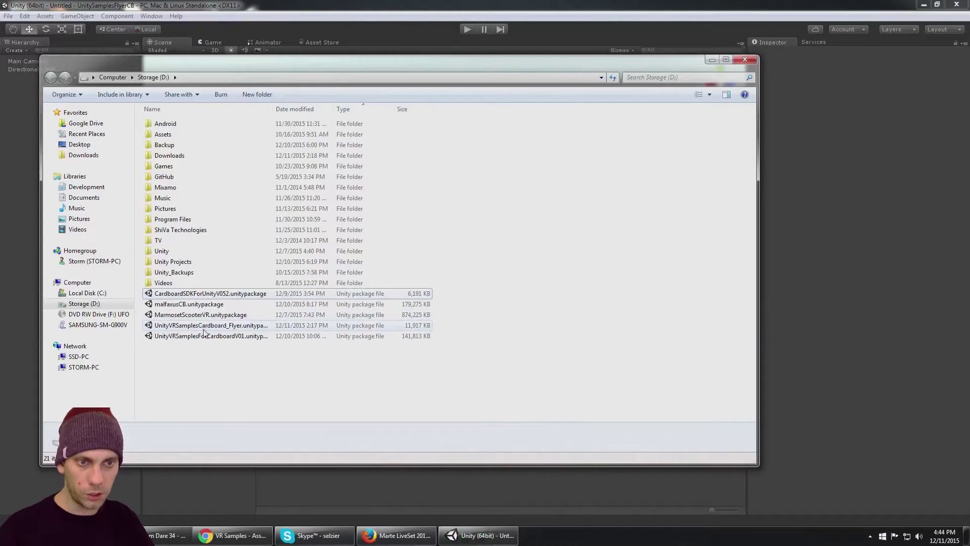
left_click(198, 327)
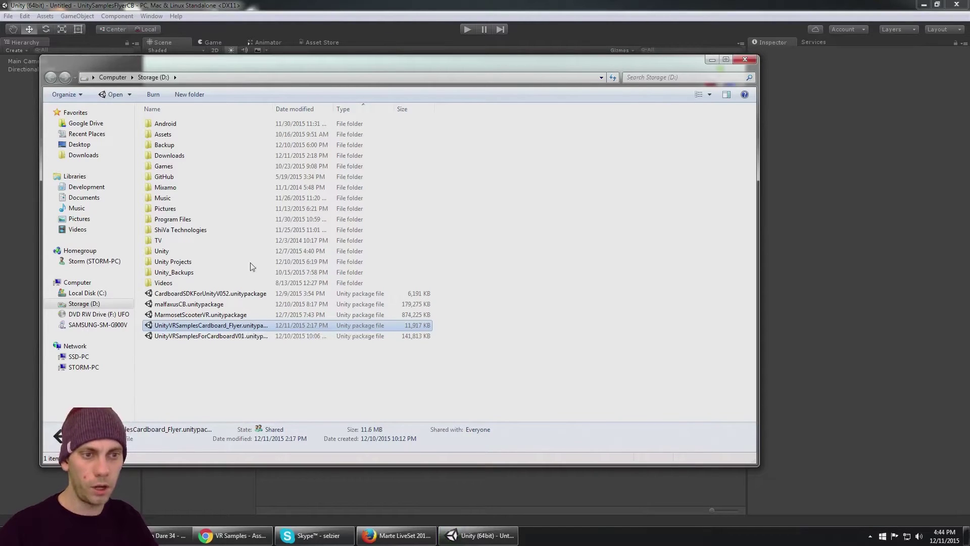
double_click(225, 326)
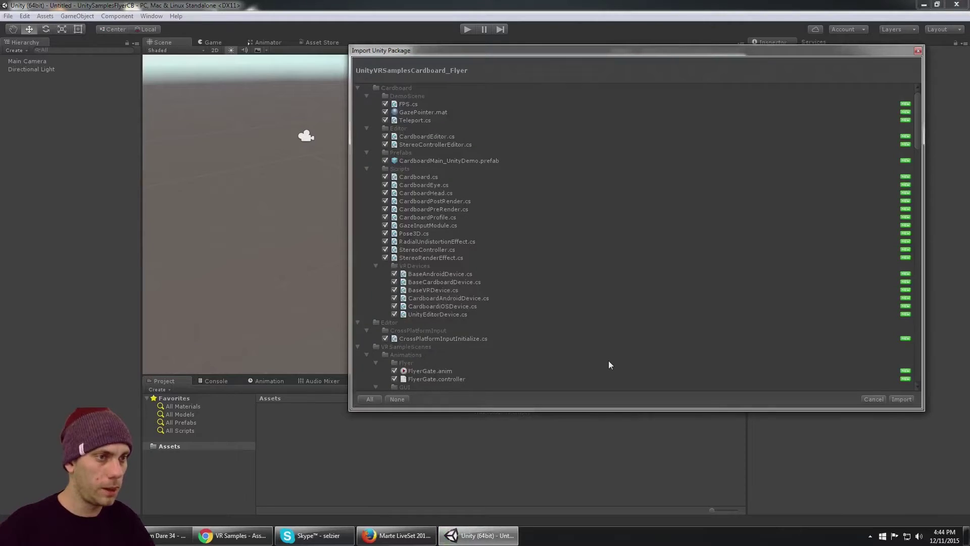
left_click(902, 398)
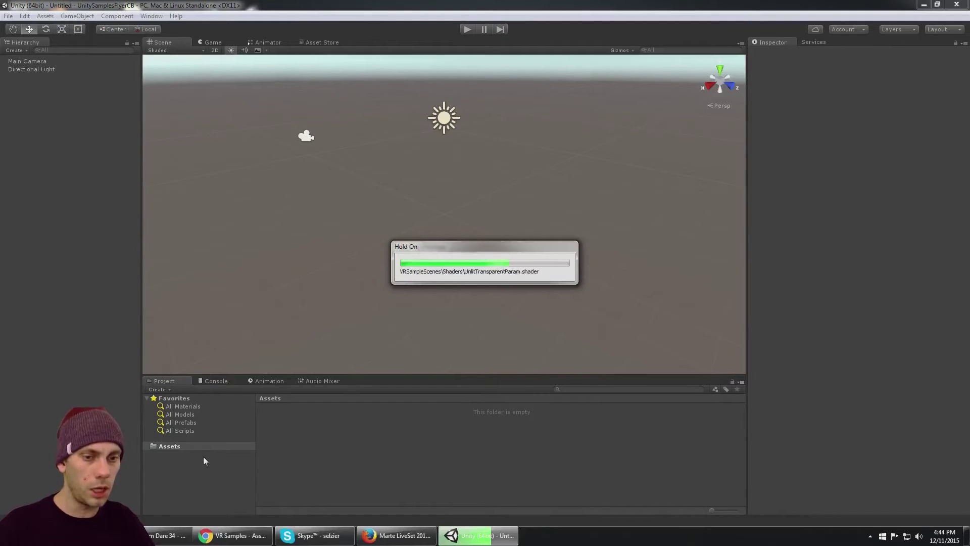
Step: Select CardboardSDKForUnityV052.unitypackage in Storage (D:) and glance at the Cardboard release notes
left_click(166, 536)
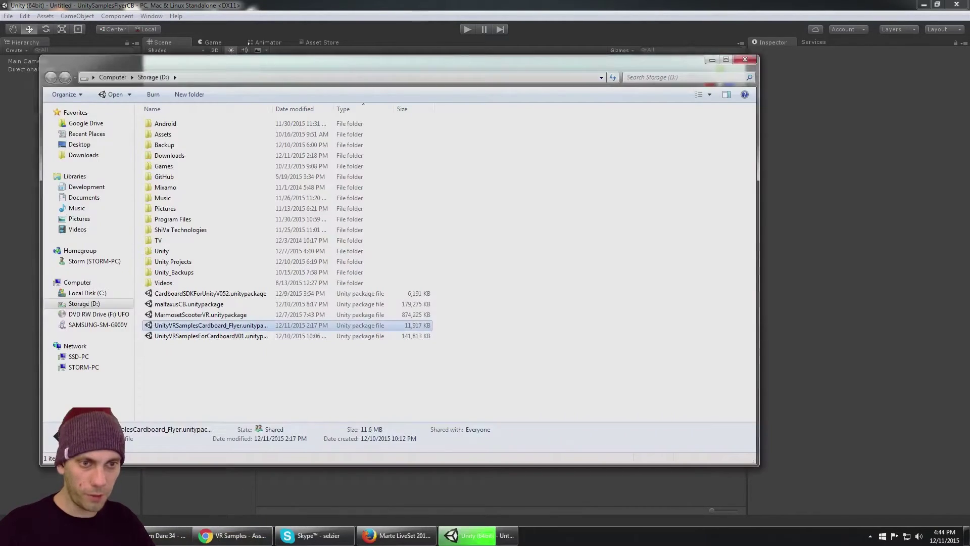
left_click(219, 296)
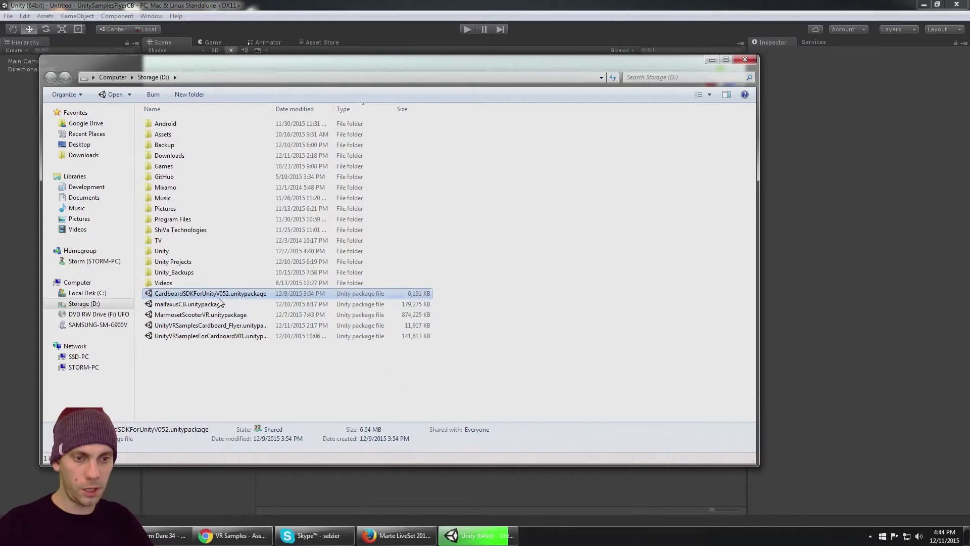
left_click(182, 540)
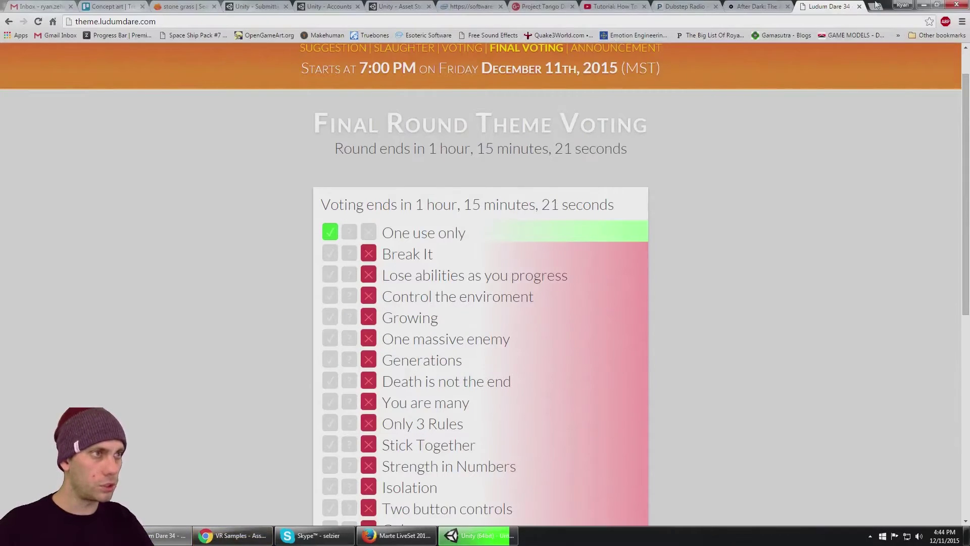
left_click(232, 535)
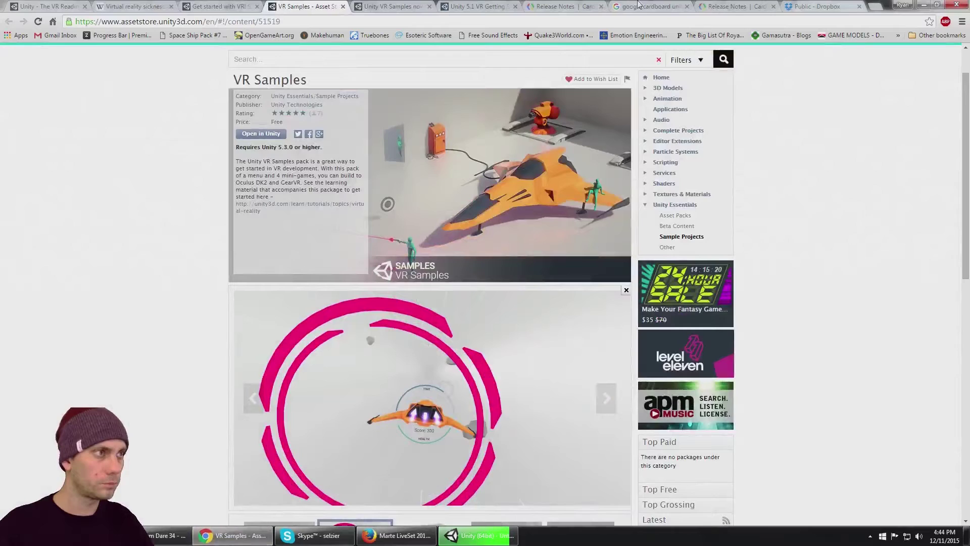
left_click(733, 7)
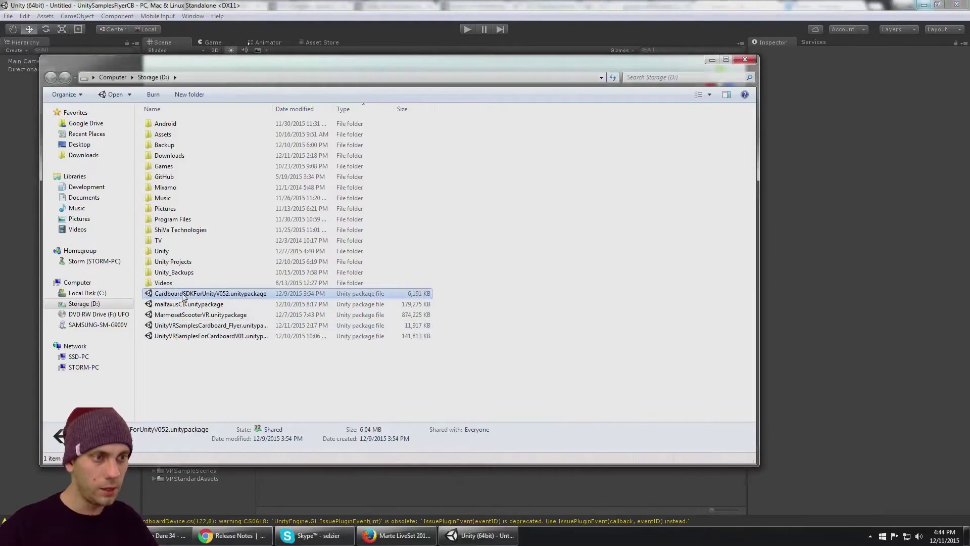
Step: Import all of CardboardSDKForUnityV052.unitypackage into the project
double_click(484, 286)
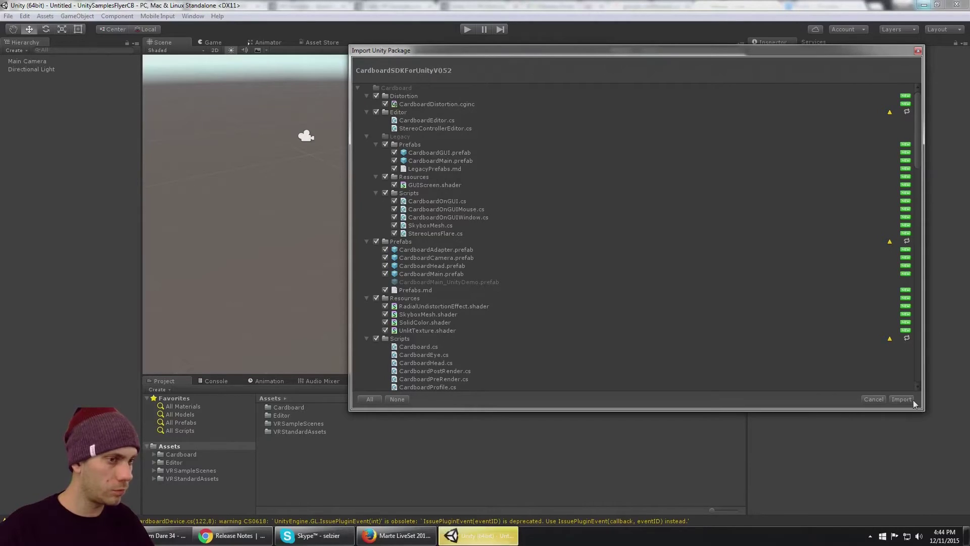
left_click(901, 399)
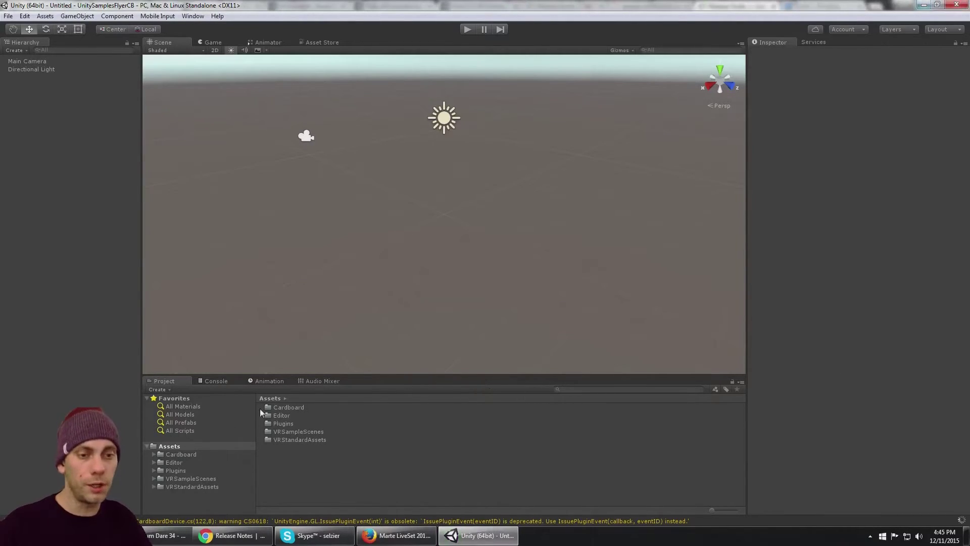
Step: Open the Flyer scene from Assets > VRSampleScenes > Scenes and enter Play mode with Ctrl+P
left_click(169, 479)
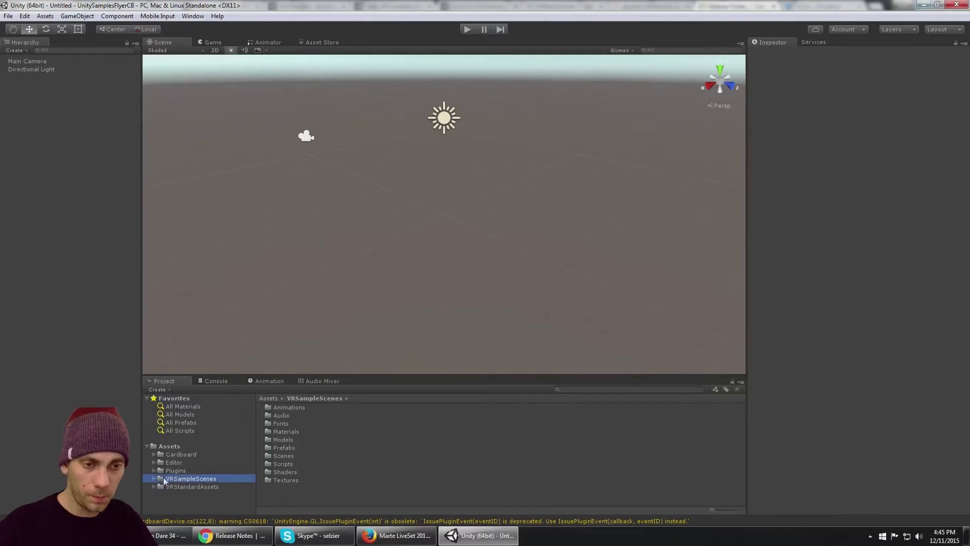
left_click(154, 478)
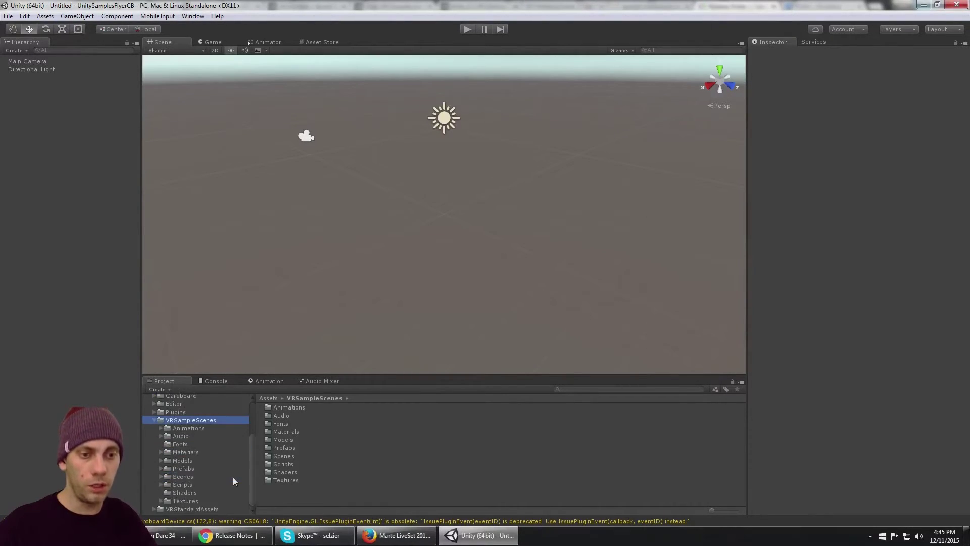
left_click(187, 477)
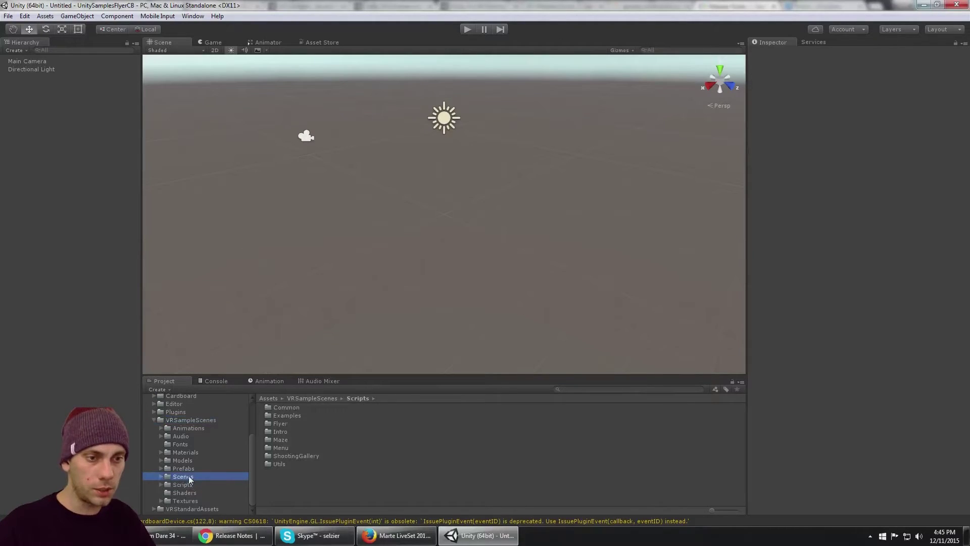
double_click(281, 415)
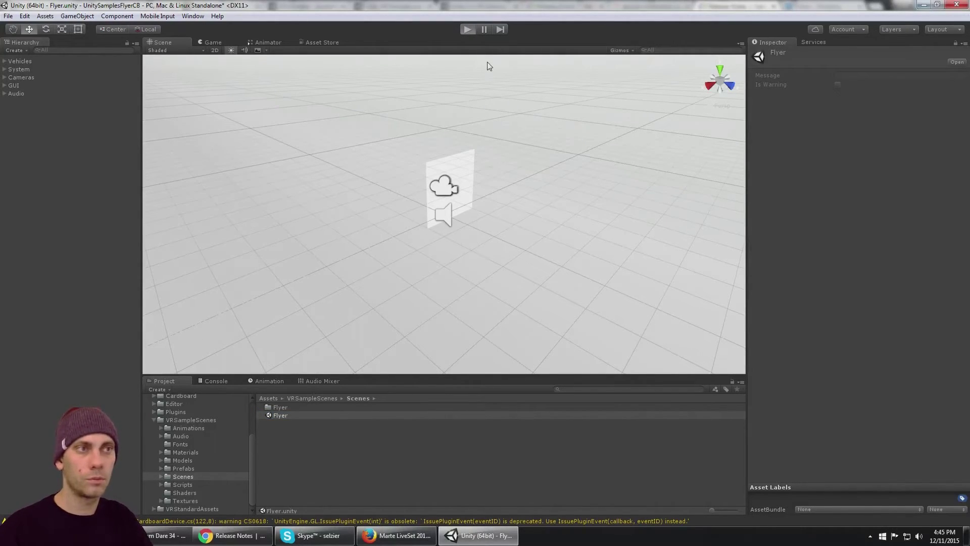
key("ctrl+p")
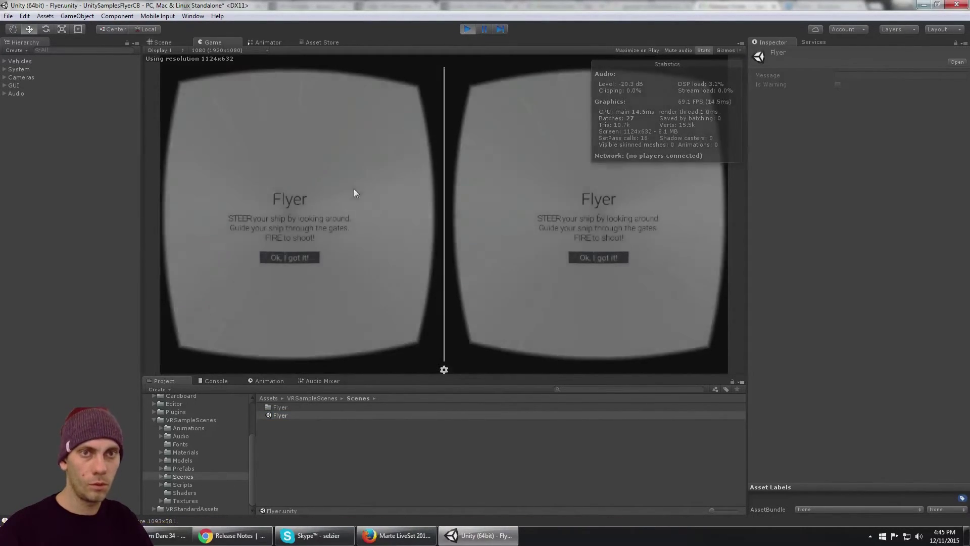
Step: Expand Cameras > FlyerVRCameraContainer and inspect MainCamera, then CardboardMain_UnityDemo's Cardboard settings
left_click(4, 78)
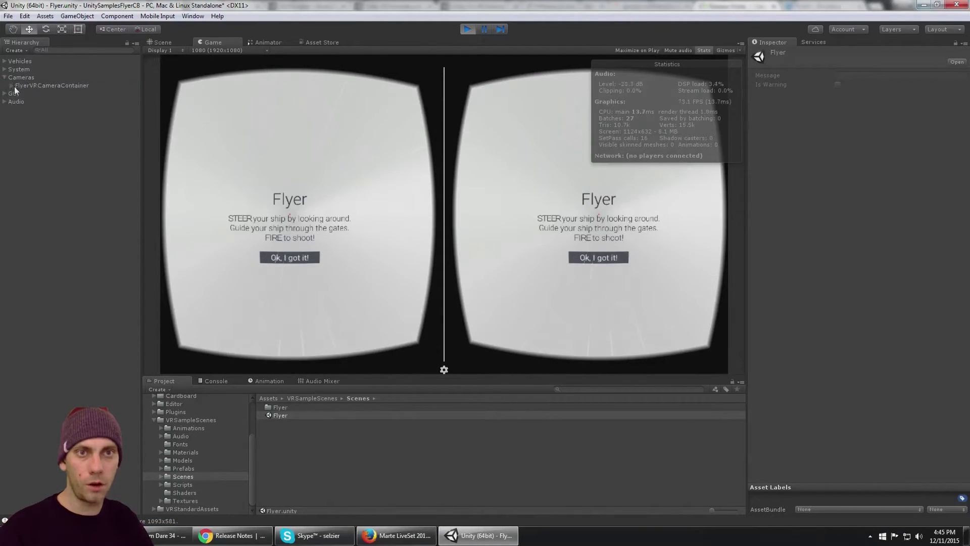
left_click(14, 87)
left_click(13, 86)
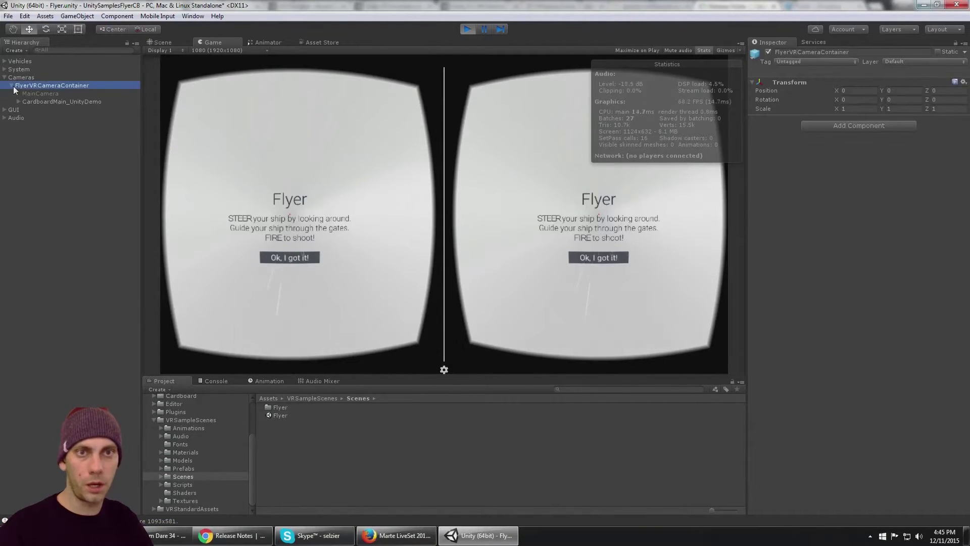
left_click(44, 93)
scroll(870, 204, "down", 10)
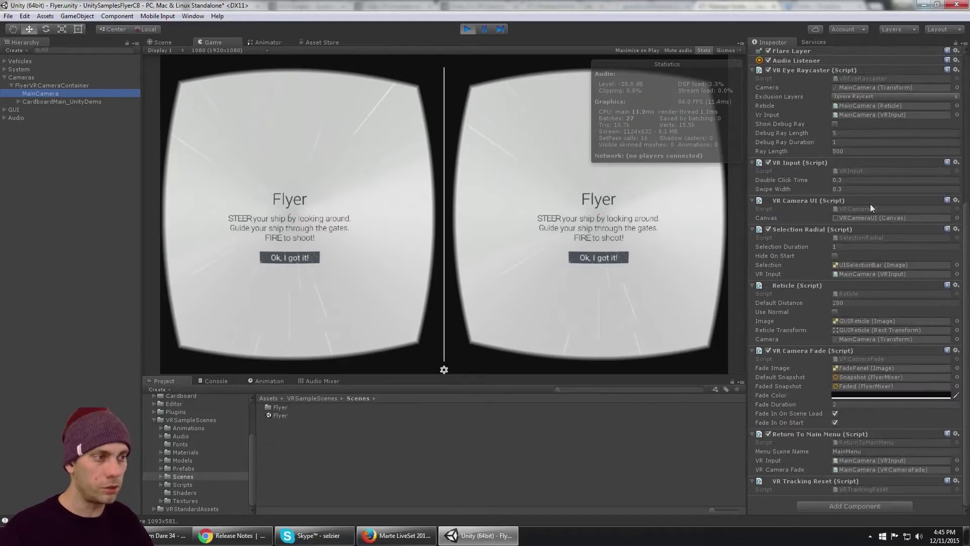
scroll(870, 205, "up", 10)
left_click(48, 102)
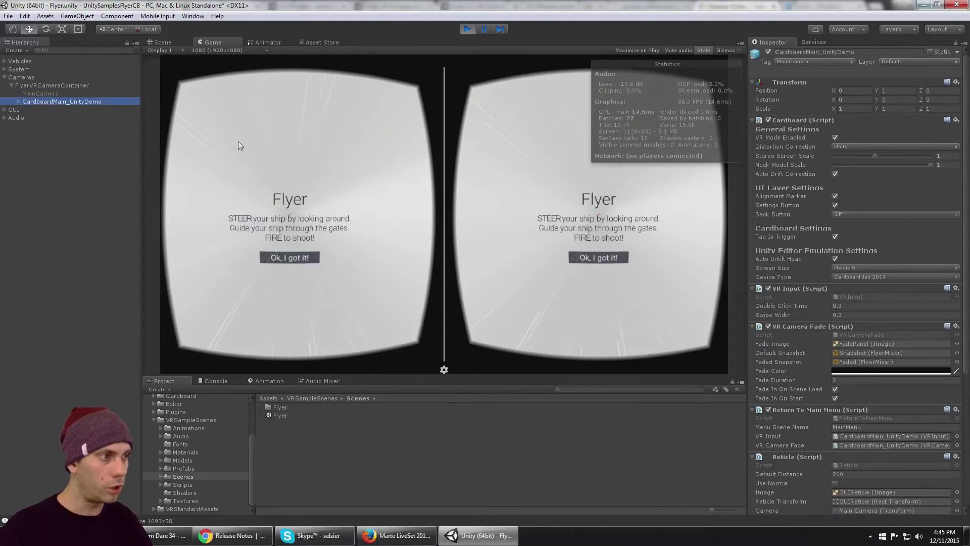
left_click(304, 205)
key("alt")
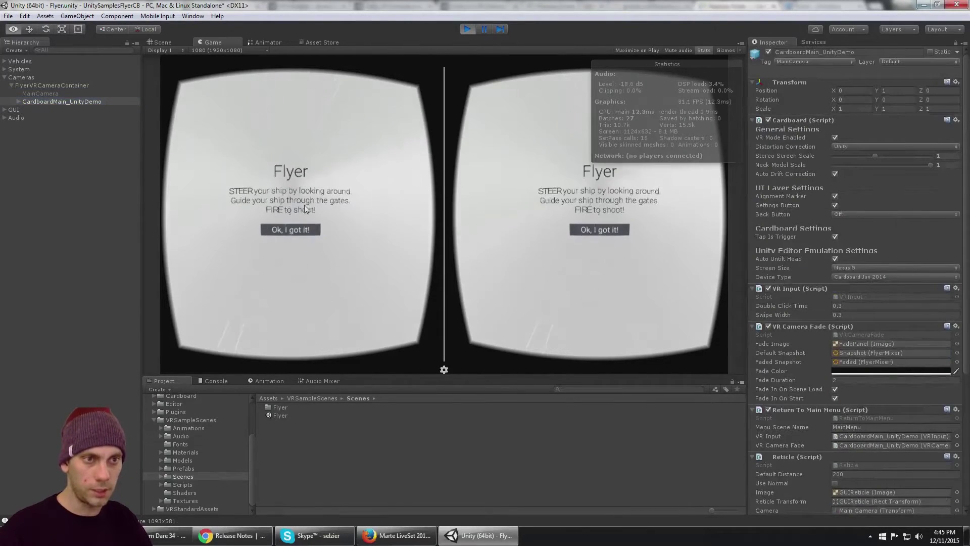
Step: Gaze at 'Ok, I got it!' to start, then steer the ship through the gates with Alt-mouse look
left_click_drag(305, 209, 386, 256)
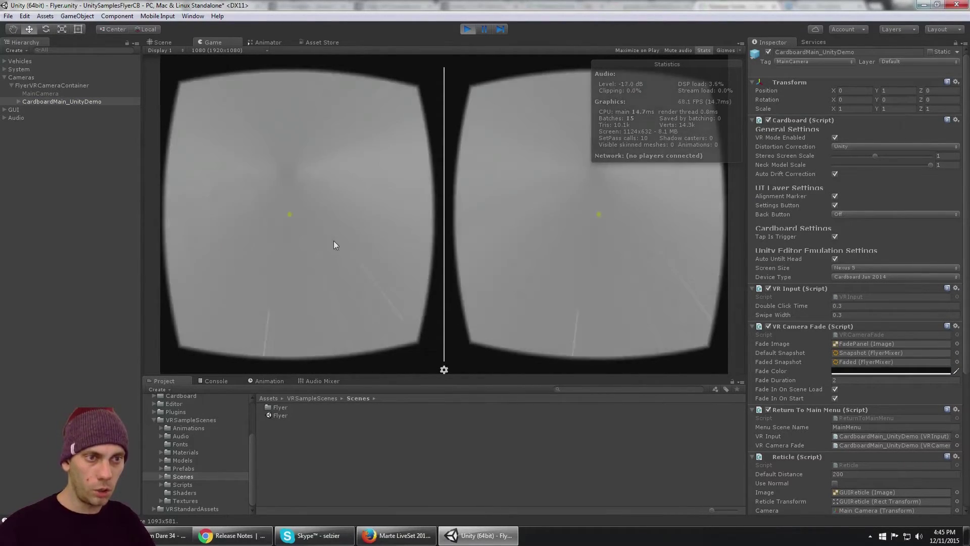
key("alt")
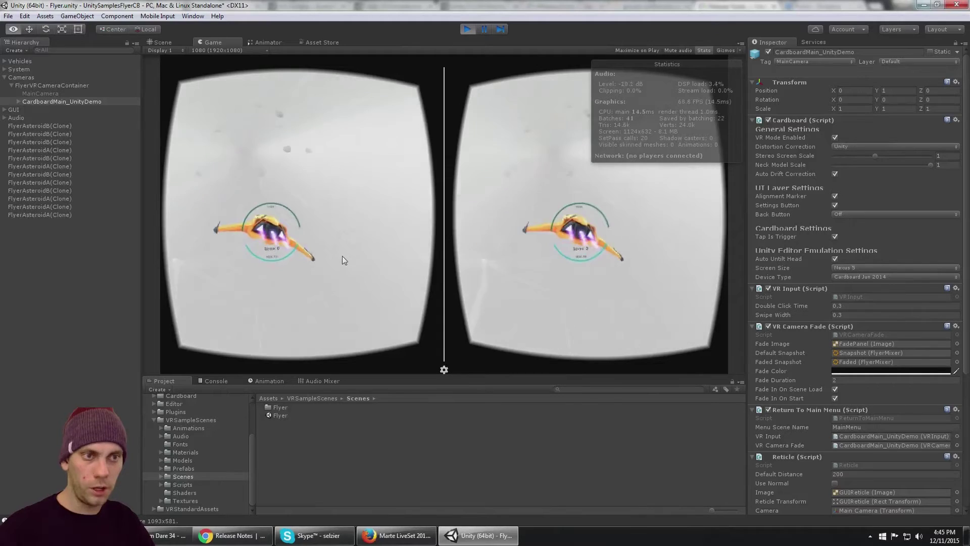
key("alt")
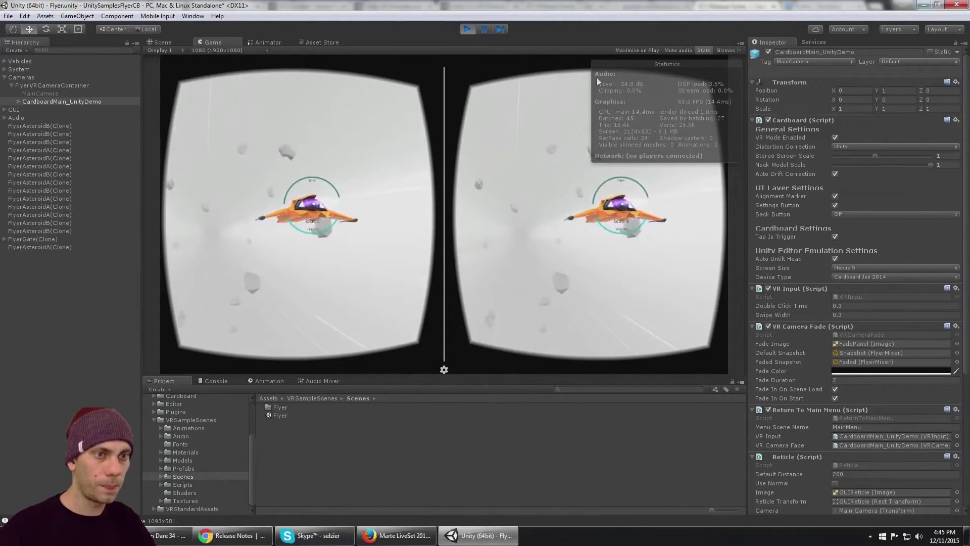
key("alt")
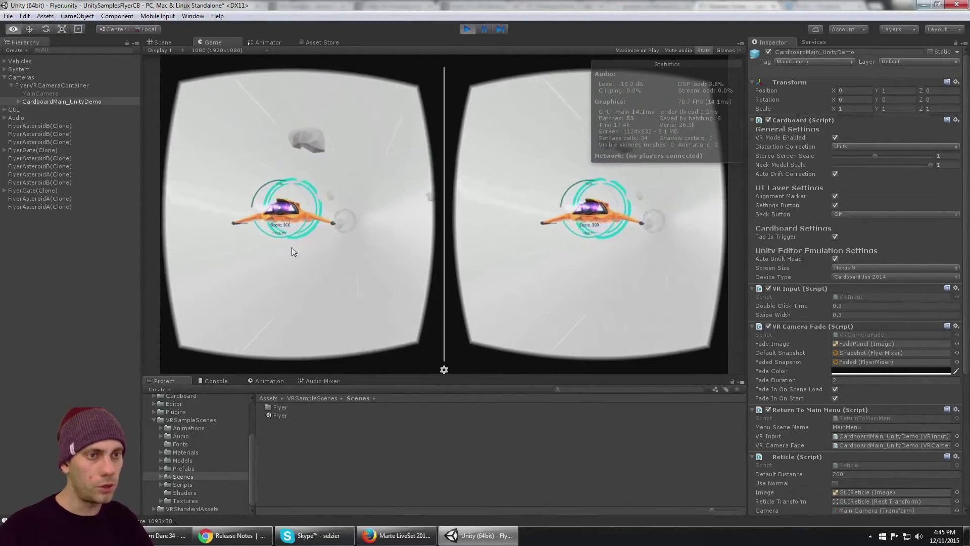
key("alt")
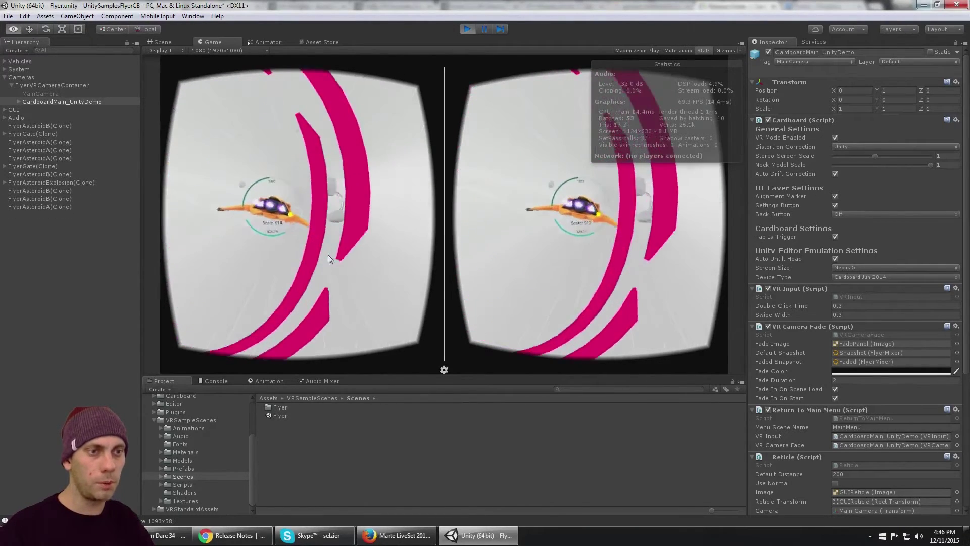
key("alt")
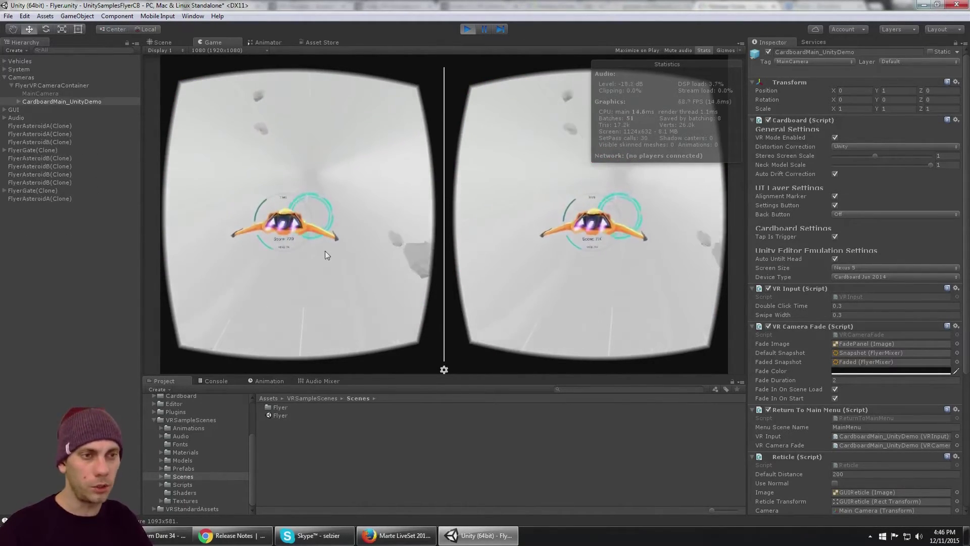
key("alt")
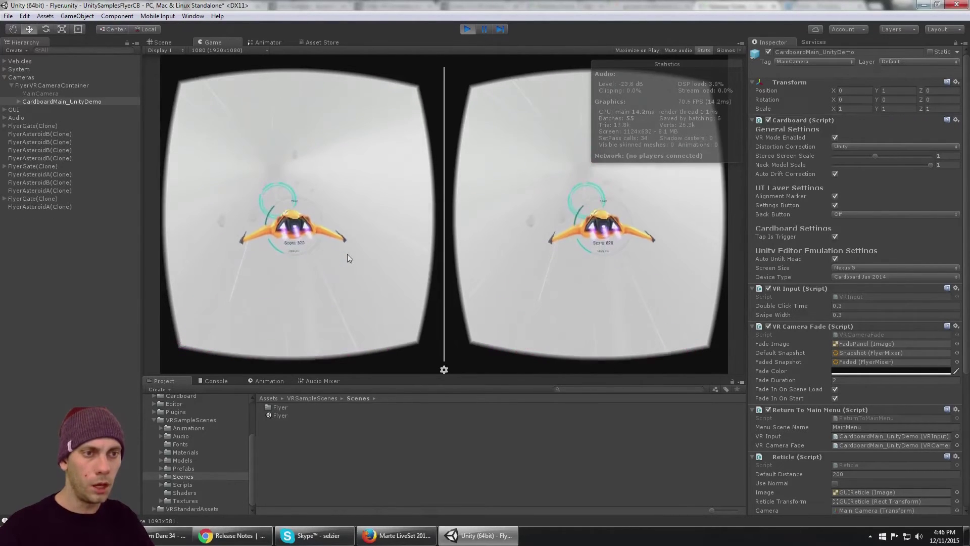
key("alt")
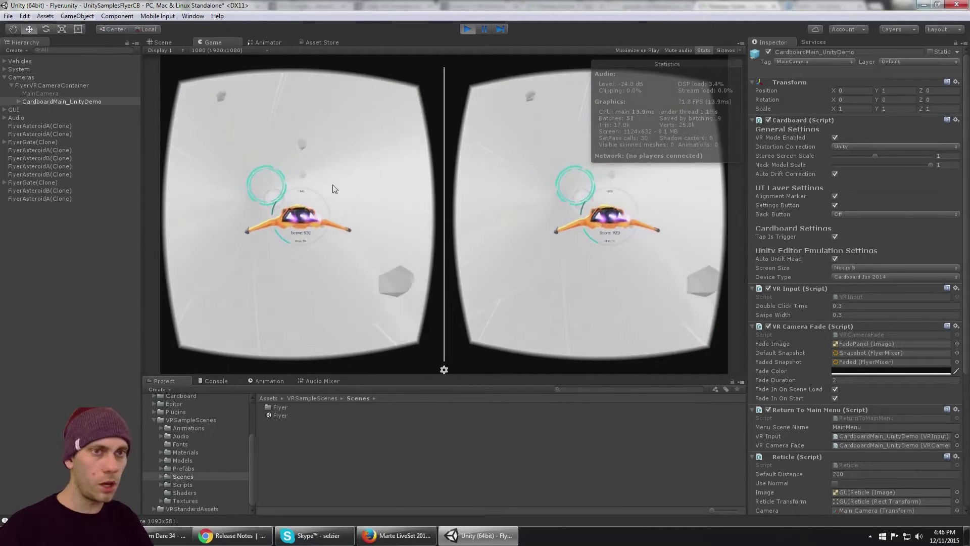
Step: In the Scene view, select GUI under Vehicles > FlyerPlayership, frame it with F and zoom in
left_click(169, 43)
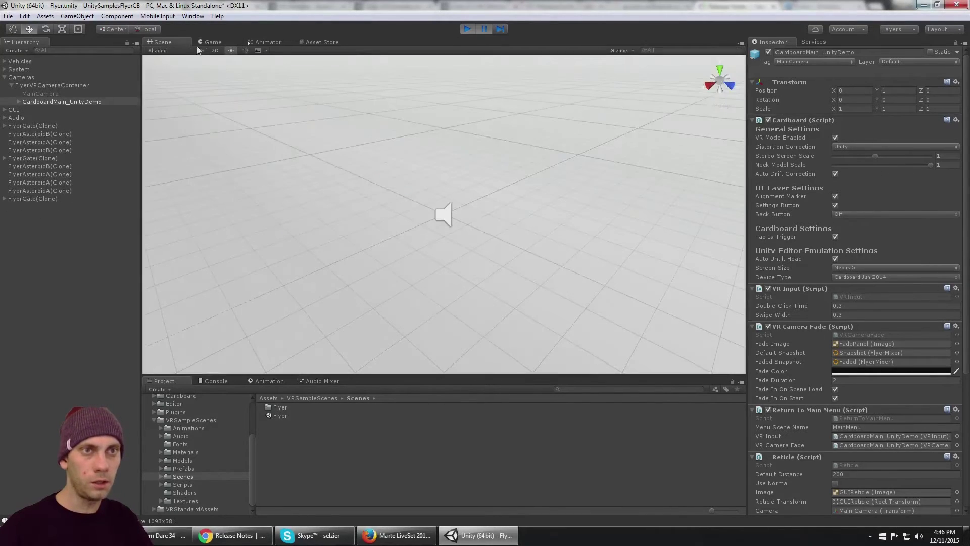
left_click_drag(433, 154, 334, 130, "alt")
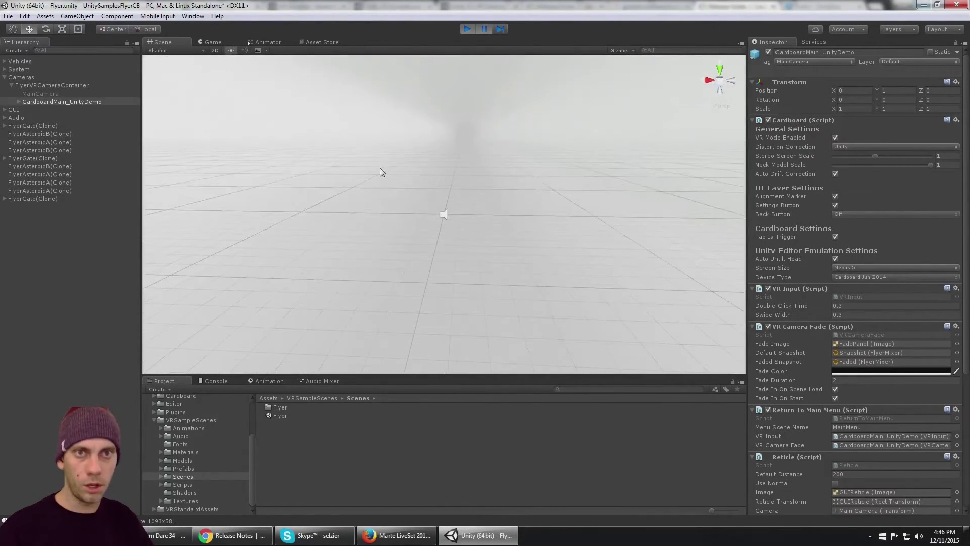
left_click(61, 85)
left_click(45, 61)
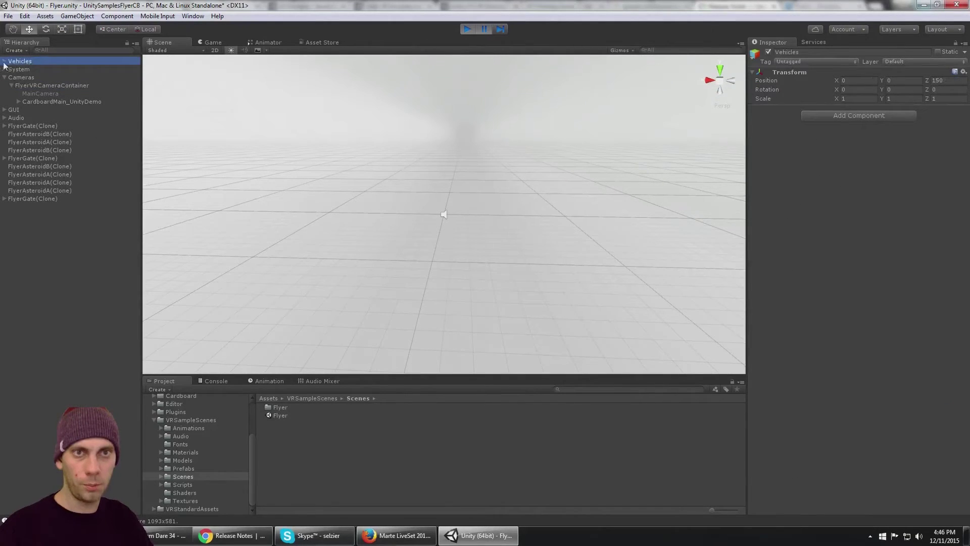
left_click(5, 62)
left_click(37, 69)
left_click(11, 69)
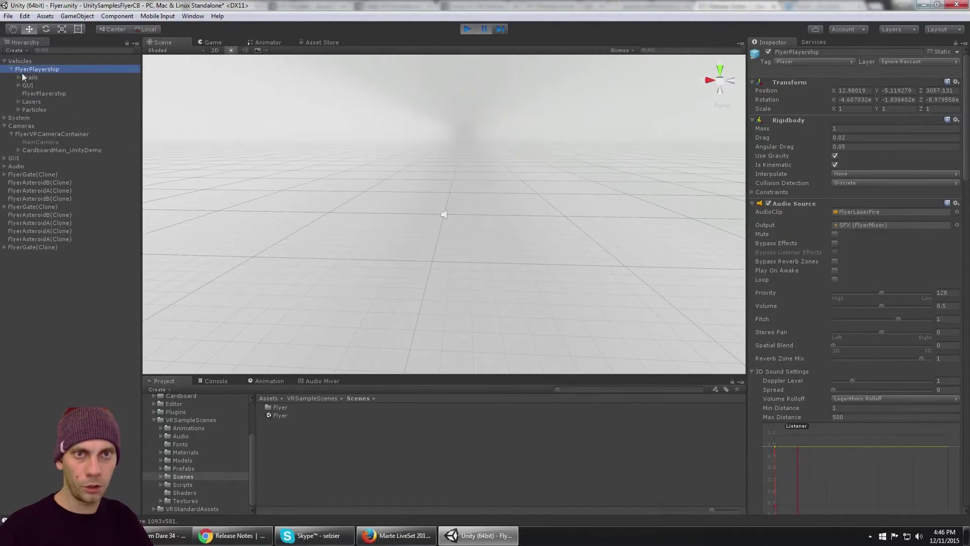
left_click(32, 87)
left_click_drag(323, 119, 384, 157, "alt")
key("f")
scroll(485, 258, "up", 3)
Step: Return to the Game view and look around in VR until the run ends at score 1220
left_click(214, 44)
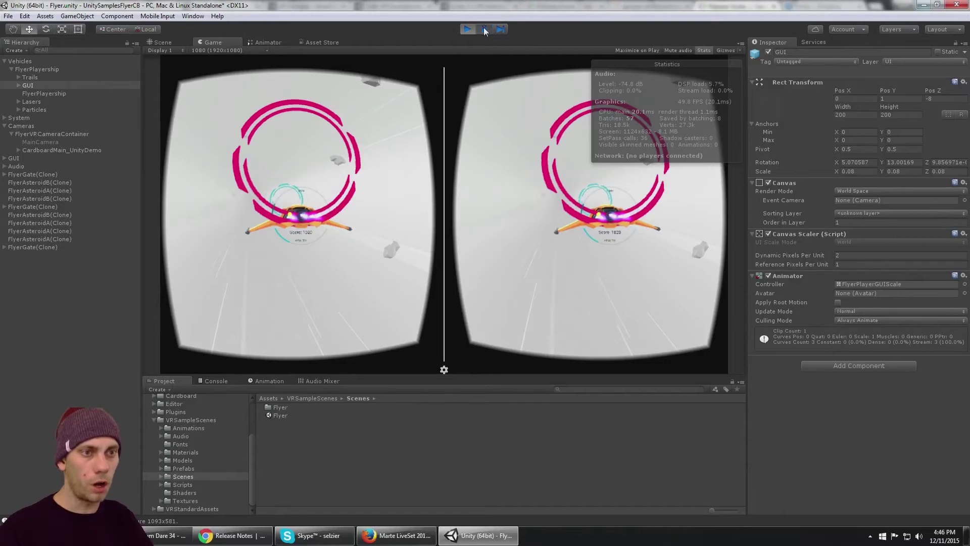
key("alt")
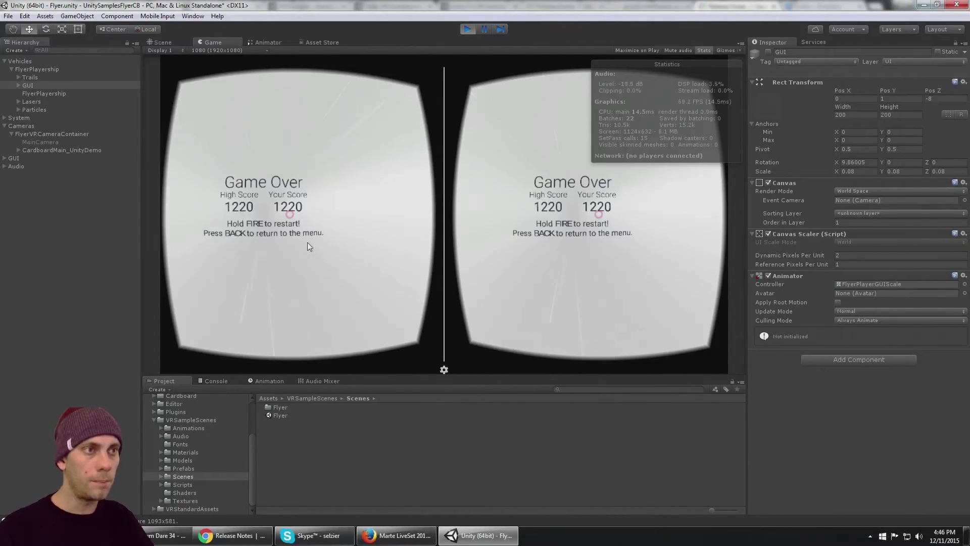
Step: Stop Play mode and set the build platform to Android with ETC2 (GLES 3.0) texture compression
left_click(467, 30)
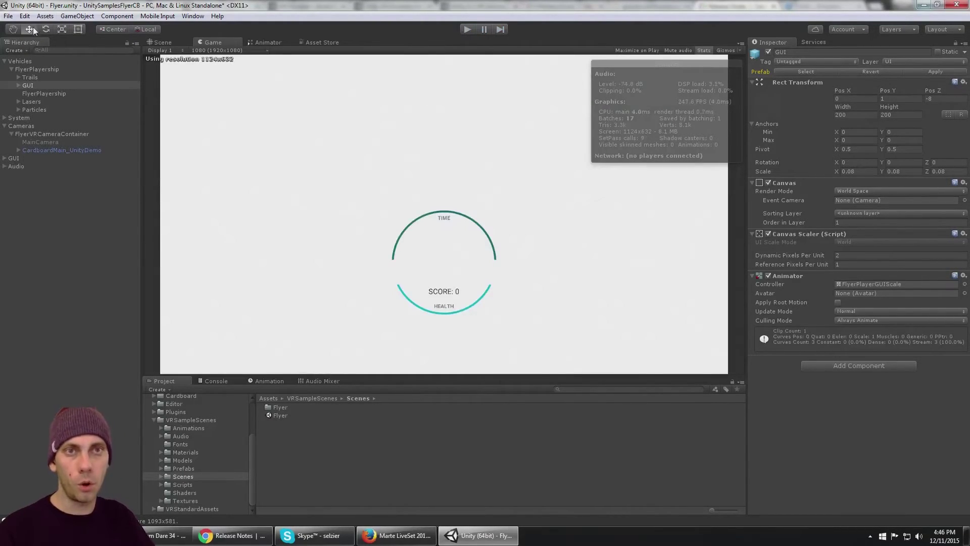
left_click(8, 17)
left_click(54, 117)
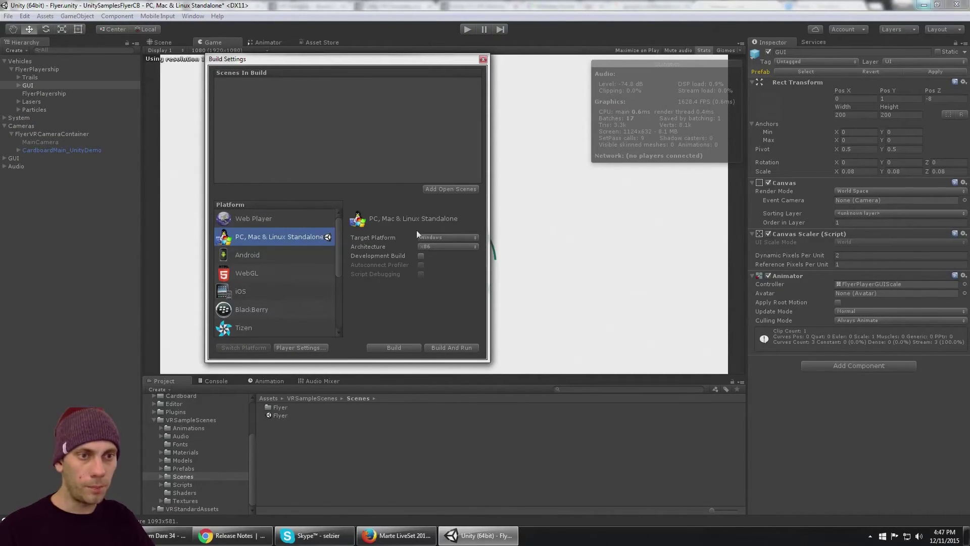
left_click(271, 254)
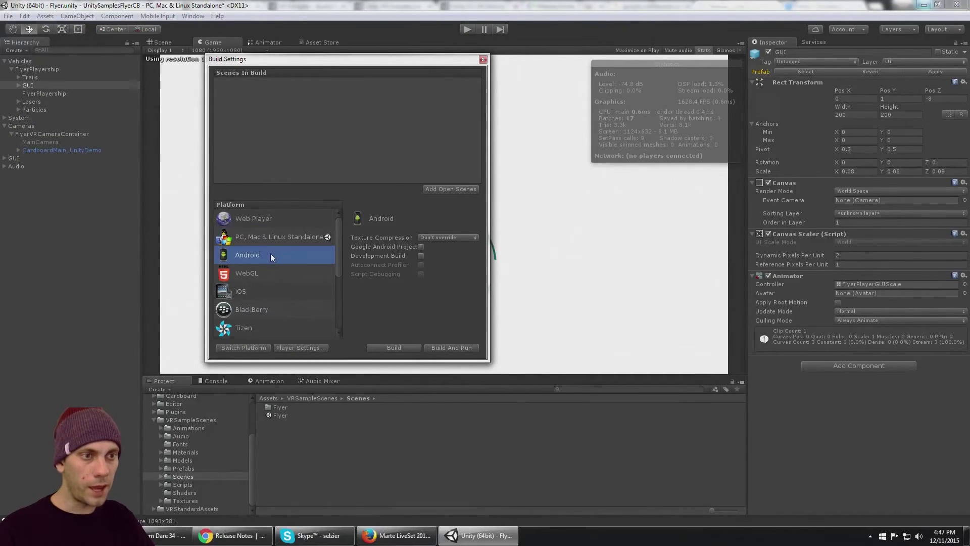
left_click(440, 238)
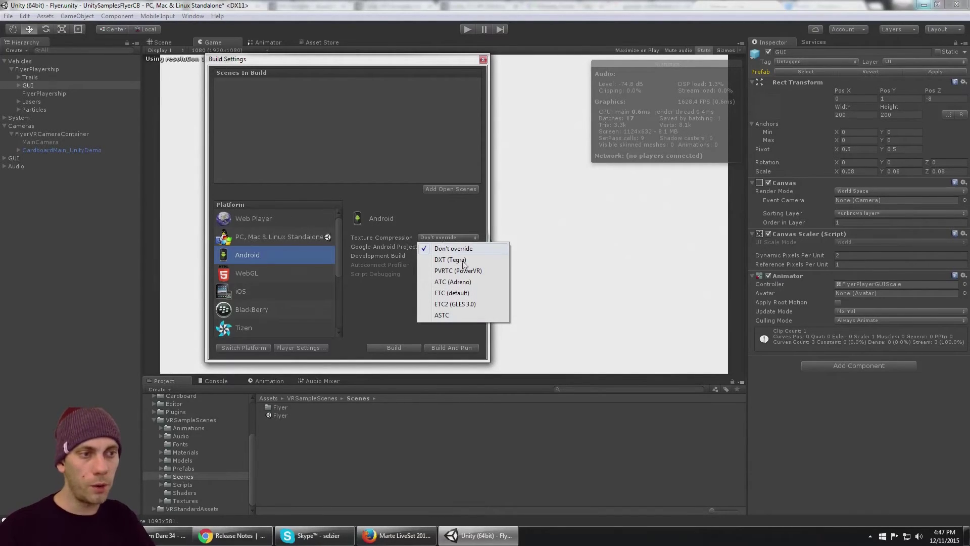
left_click(465, 305)
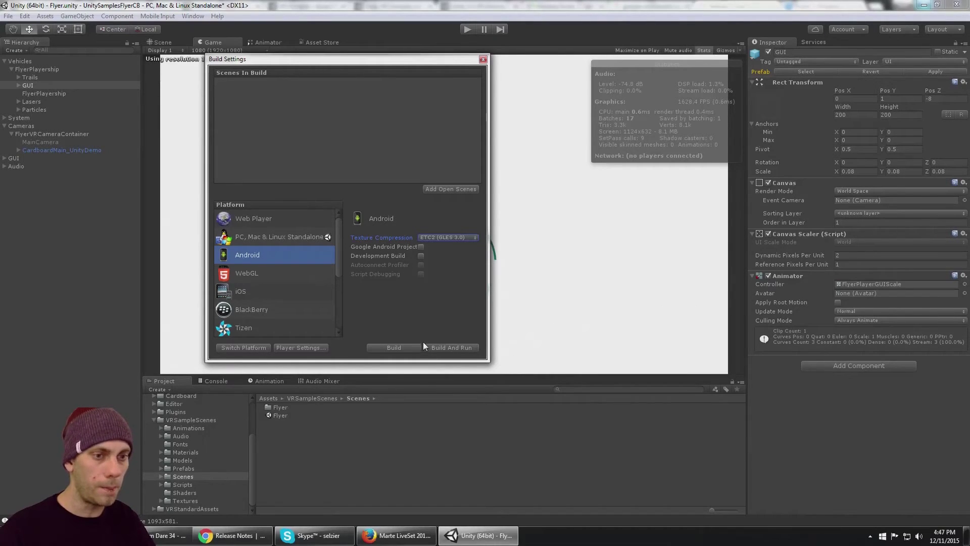
Step: Open Android Player Settings and set Default Orientation to Landscape Left
left_click(298, 346)
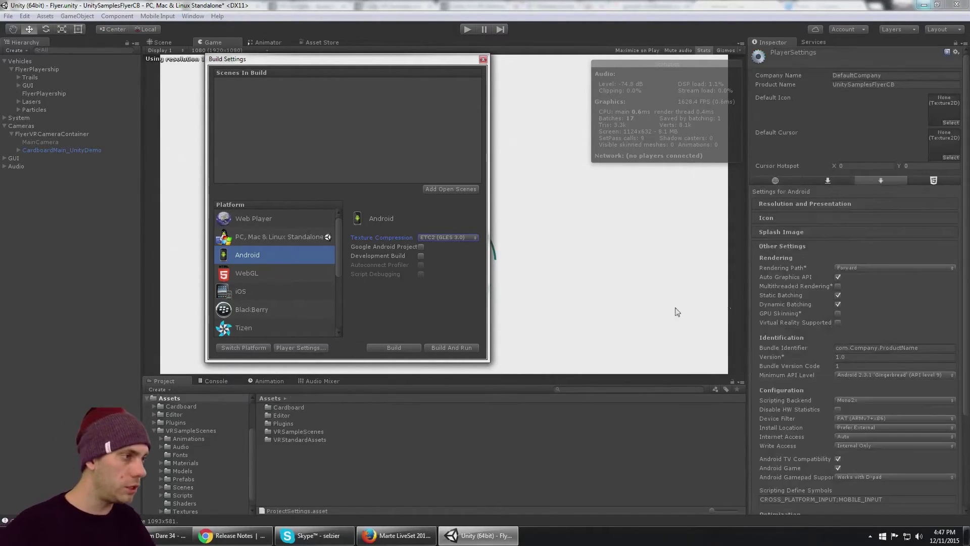
left_click(821, 208)
left_click(854, 226)
left_click(876, 269)
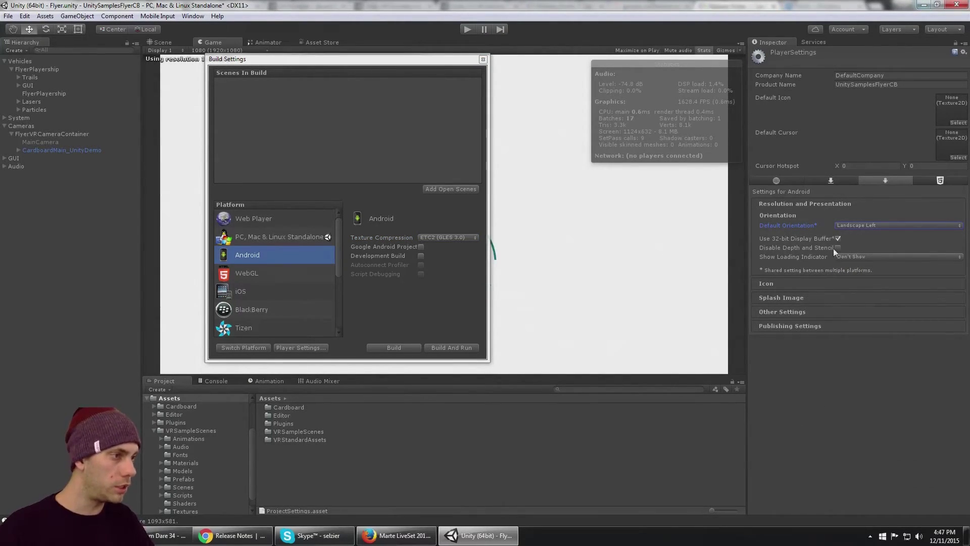
Step: Review the Icon and Other Settings sections, selecting the Bundle Identifier value
left_click(778, 284)
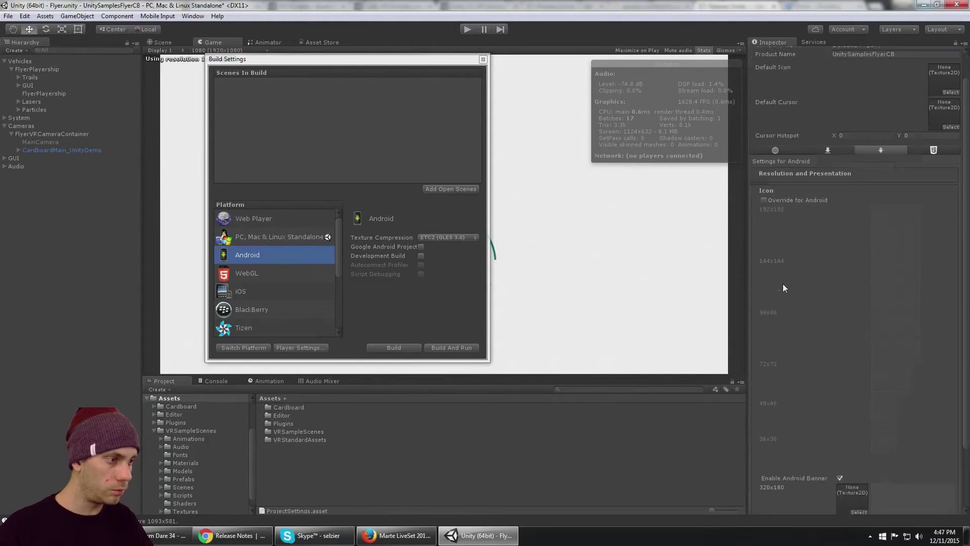
scroll(784, 284, "down", 3)
left_click(796, 484)
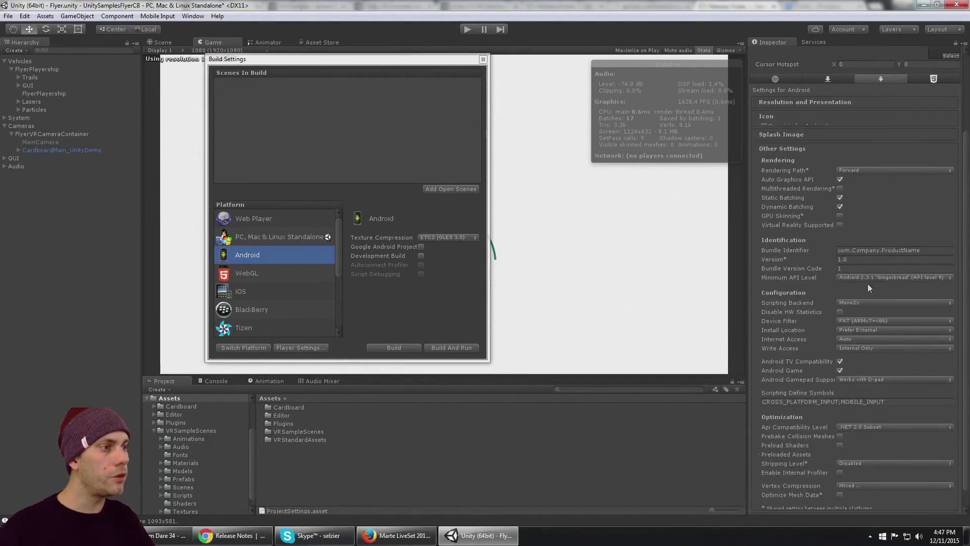
left_click(838, 221)
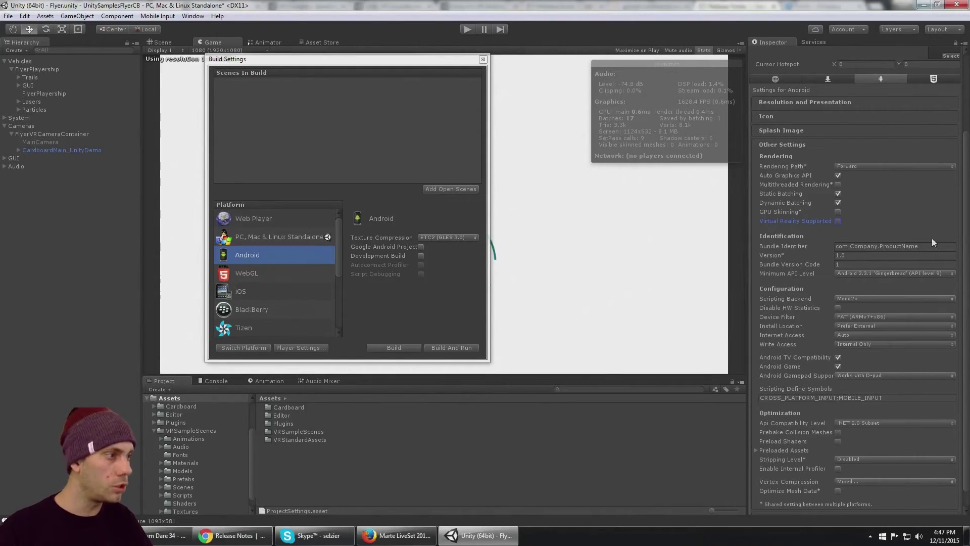
left_click_drag(917, 249, 834, 247)
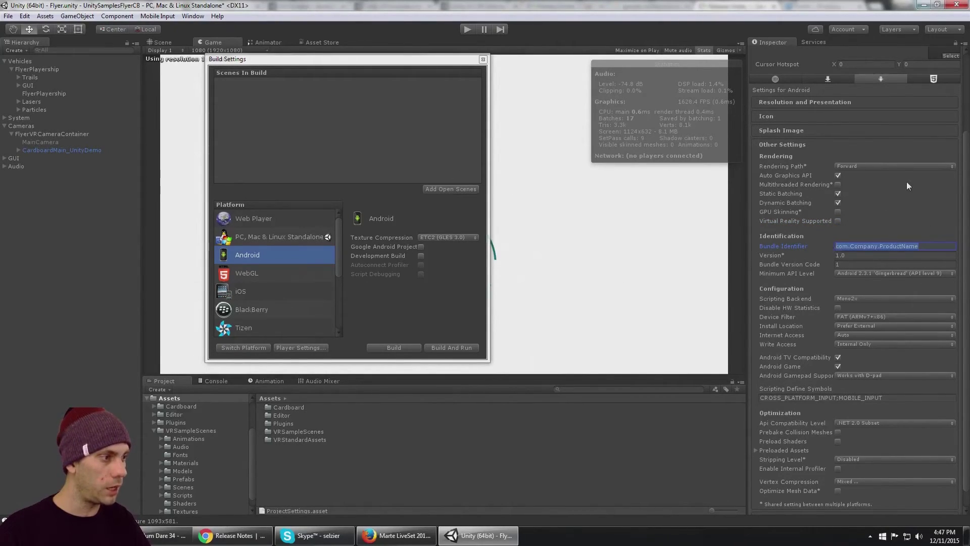
scroll(908, 186, "up", 3)
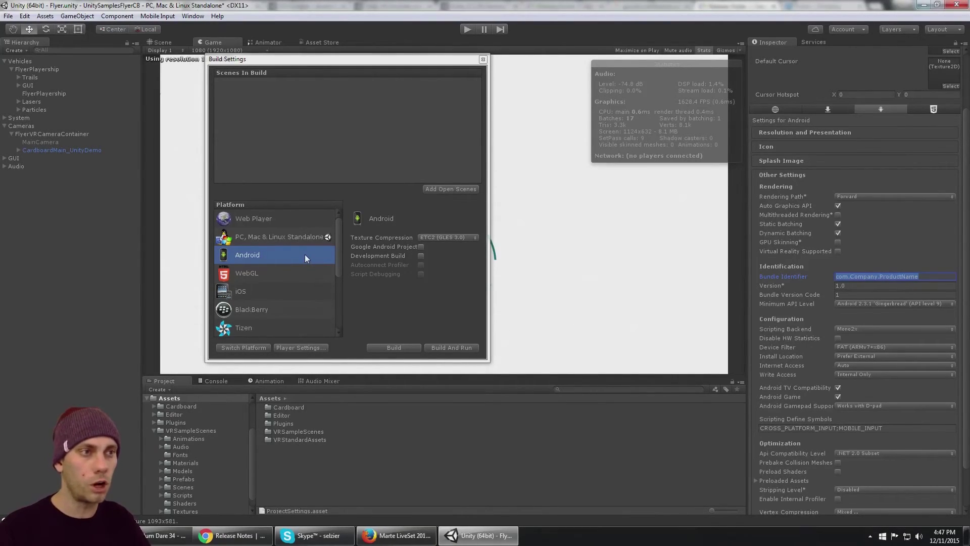
left_click(378, 95)
Step: Close Build Settings, replay Flyer, accept the intro and steer the ship hard left through the gates
left_click(484, 59)
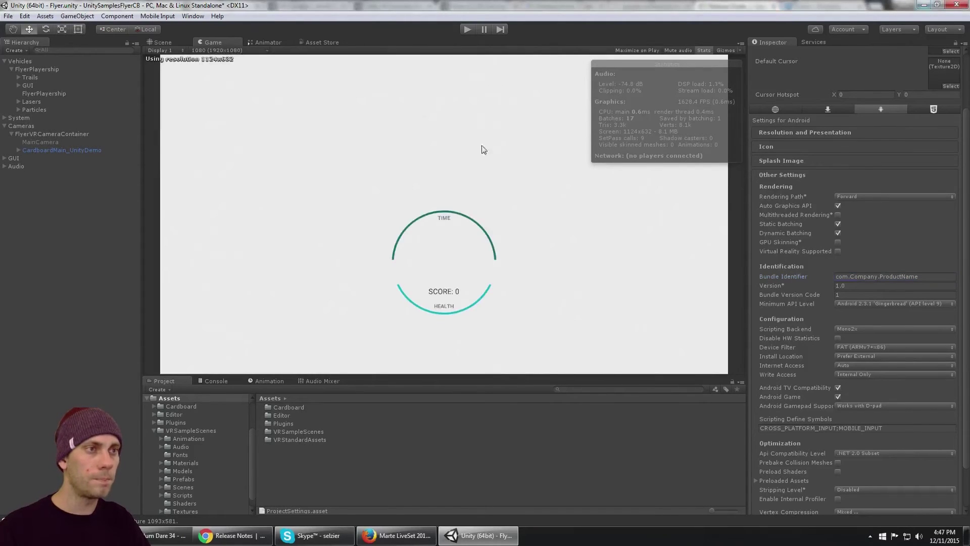
left_click(468, 29)
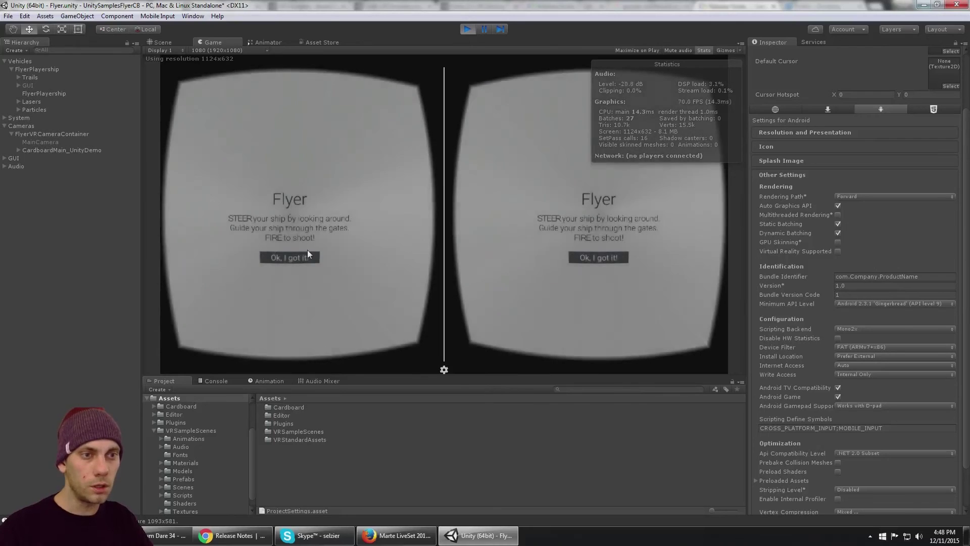
left_click_drag(285, 222, 317, 215)
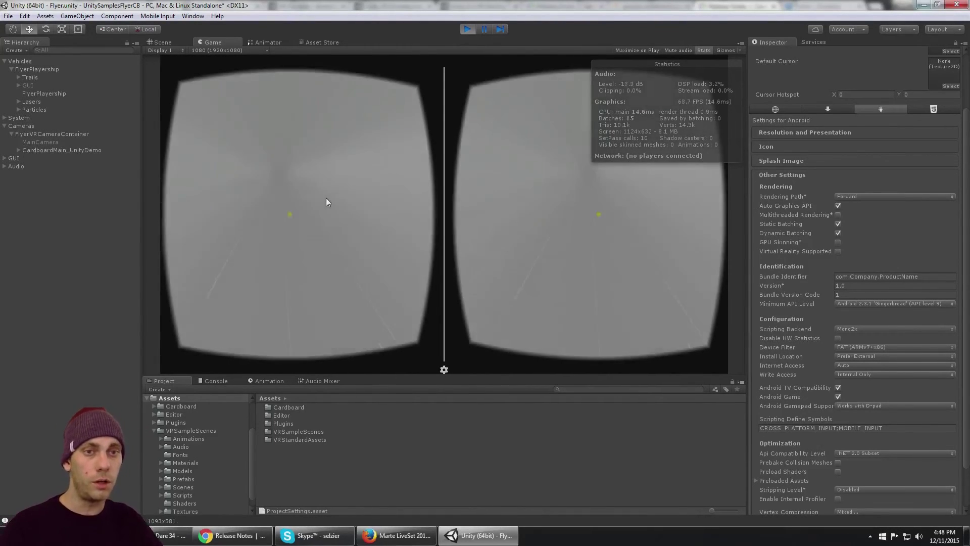
key("alt")
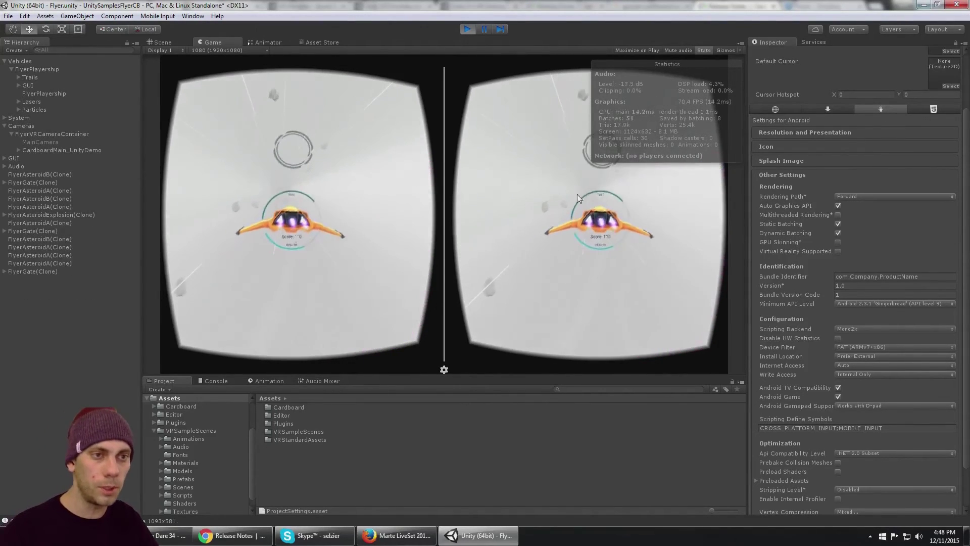
key("alt")
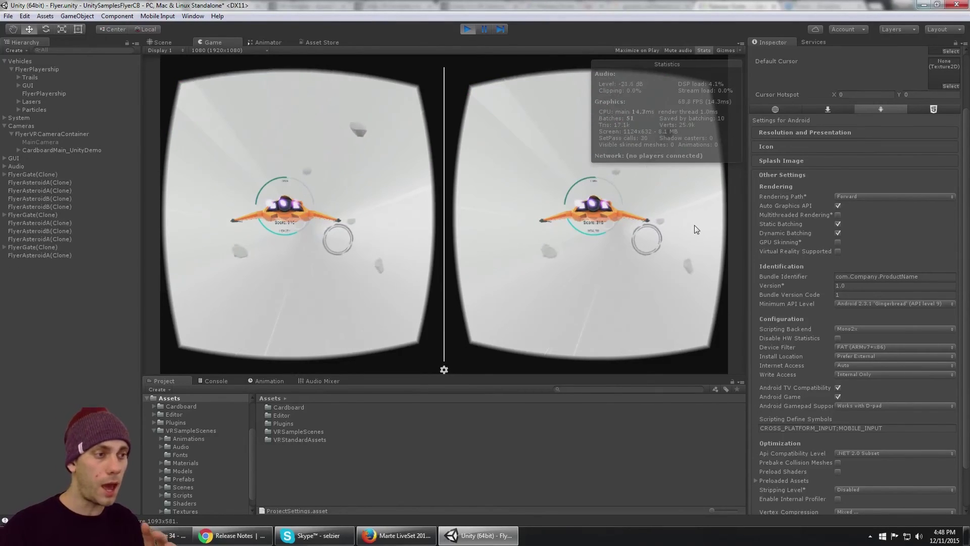
Step: In Chrome, move from the 'Get started with VR!' article to the VR Samples Asset Store page
left_click(233, 536)
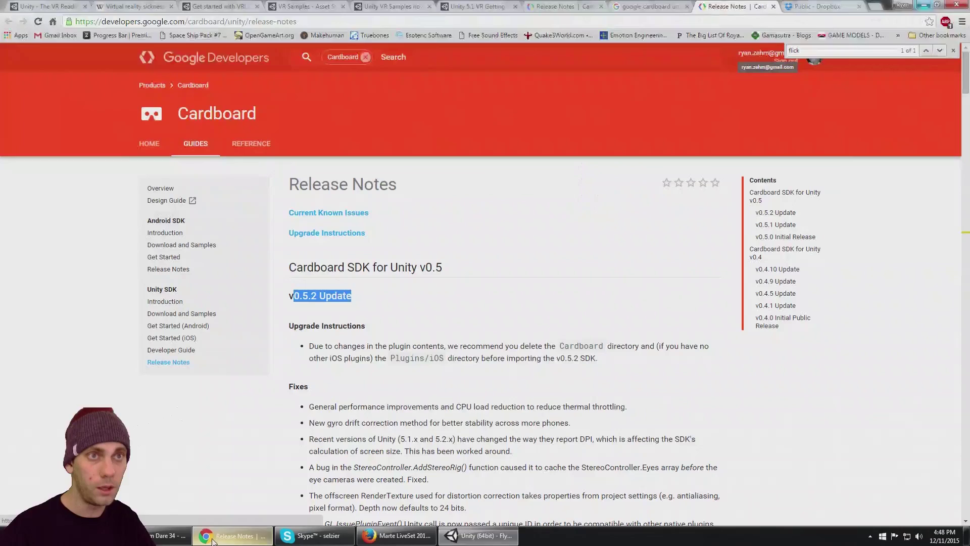
left_click(219, 6)
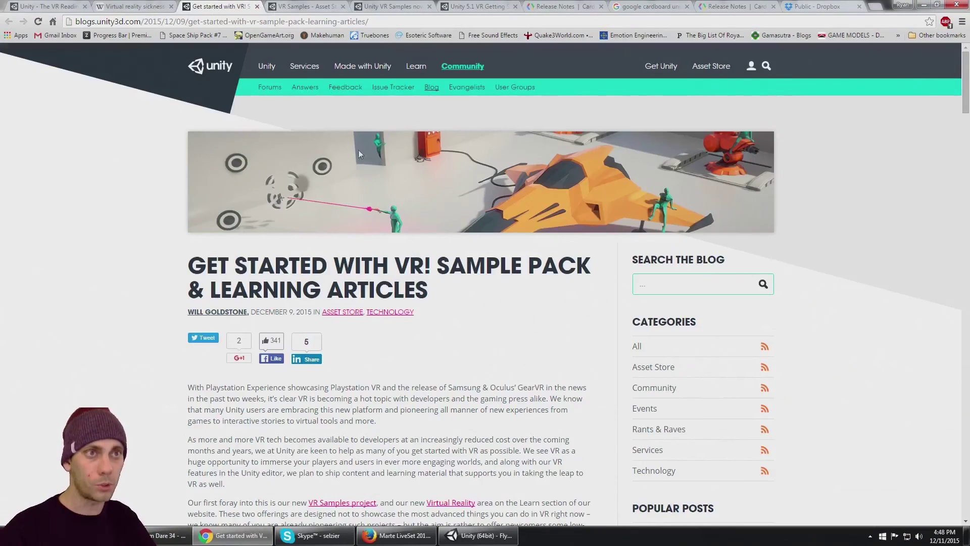
left_click(301, 6)
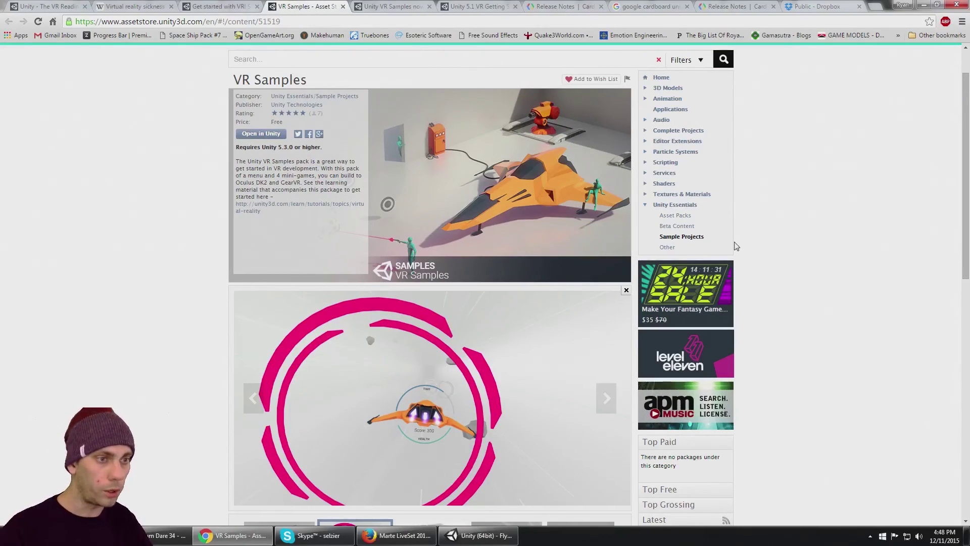
scroll(795, 238, "down", 1)
scroll(797, 238, "up", 2)
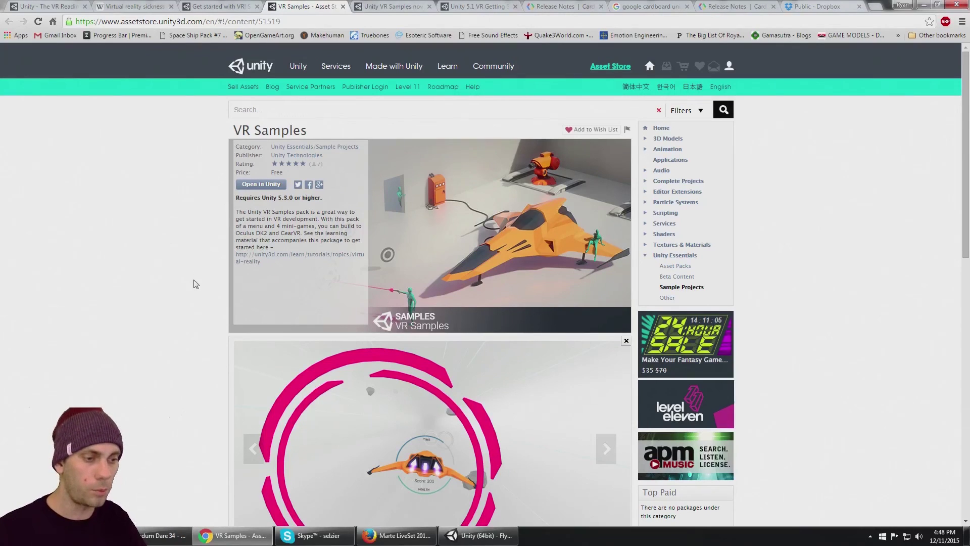
Step: Bring the Unity editor back to the front with Flyer still running
left_click(447, 535)
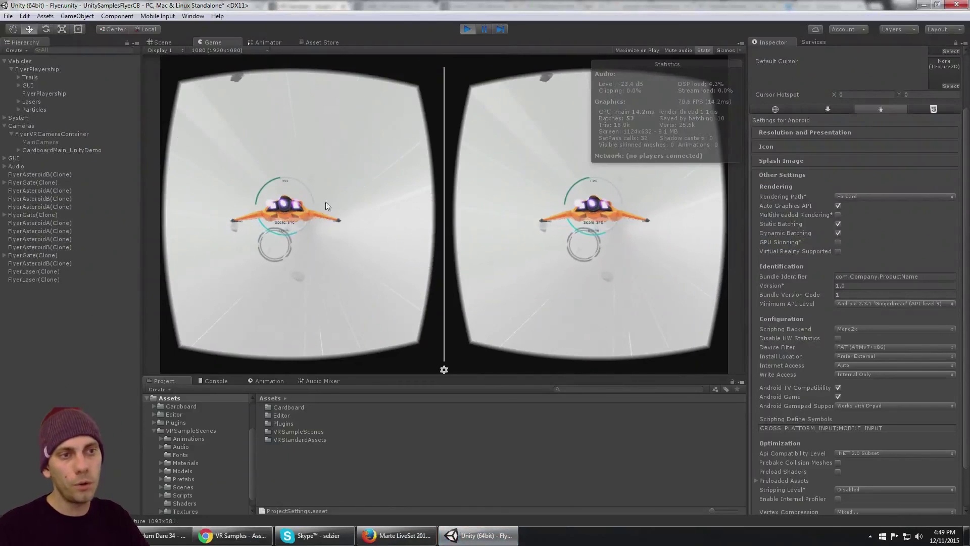